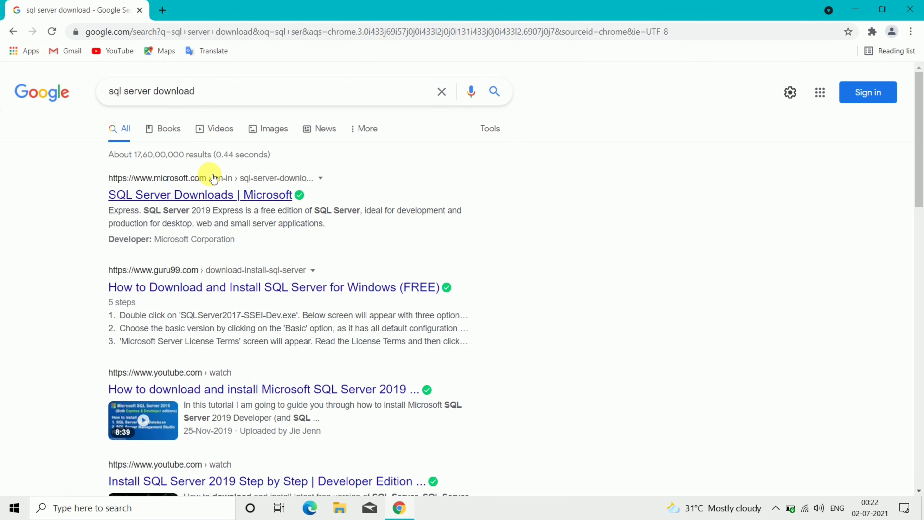
Open the Microsoft SQL Server Downloads page from the search results and dismiss the survey invitation.
left_click(224, 199)
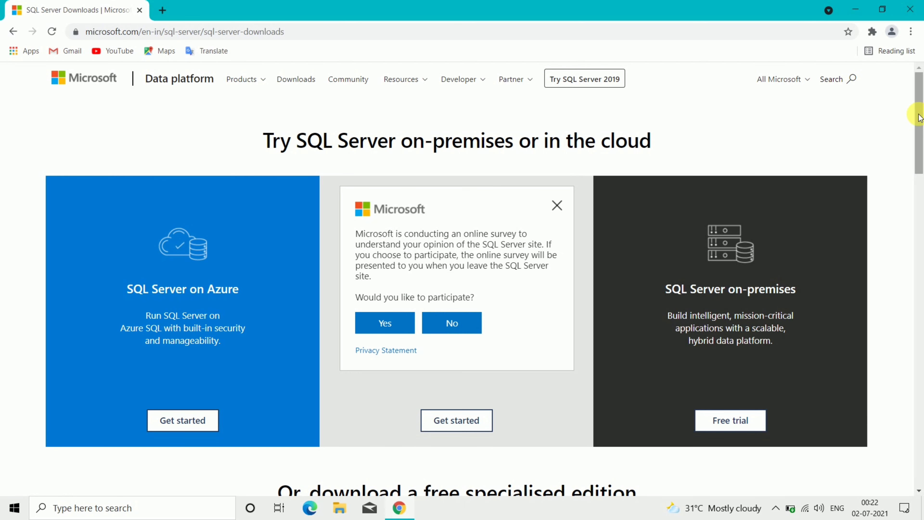
scroll(919, 118, "down", 3)
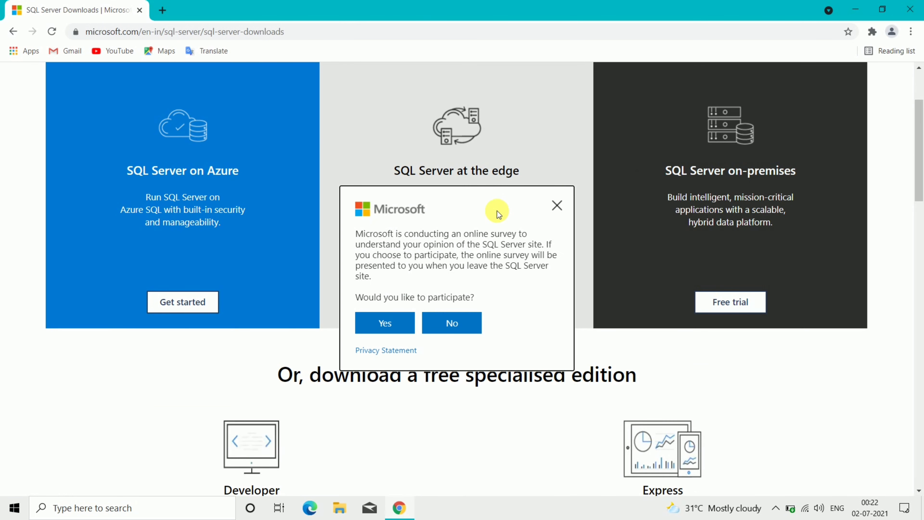
left_click(558, 206)
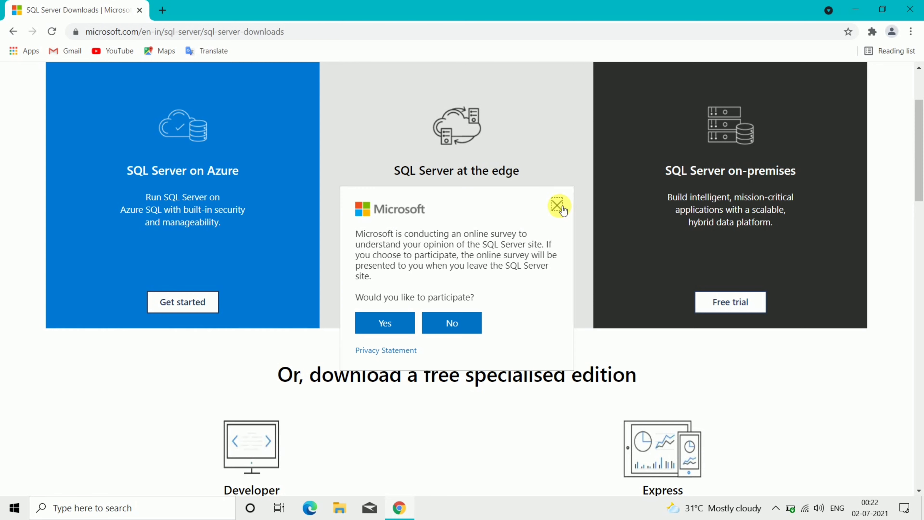
Download the free SQL Server 2019 Developer edition installer, SQL2019-SSEI-Dev.exe, to the Programs download folder.
left_click_drag(920, 177, 916, 250)
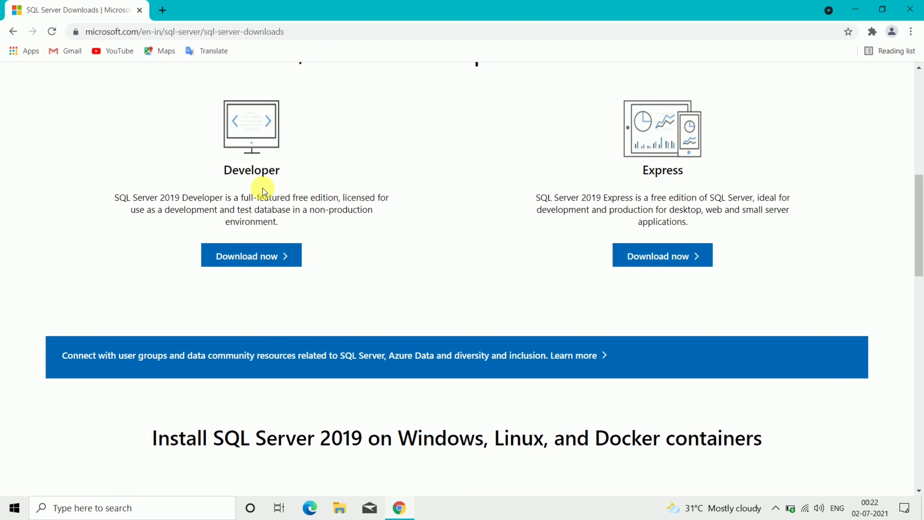
left_click(286, 271)
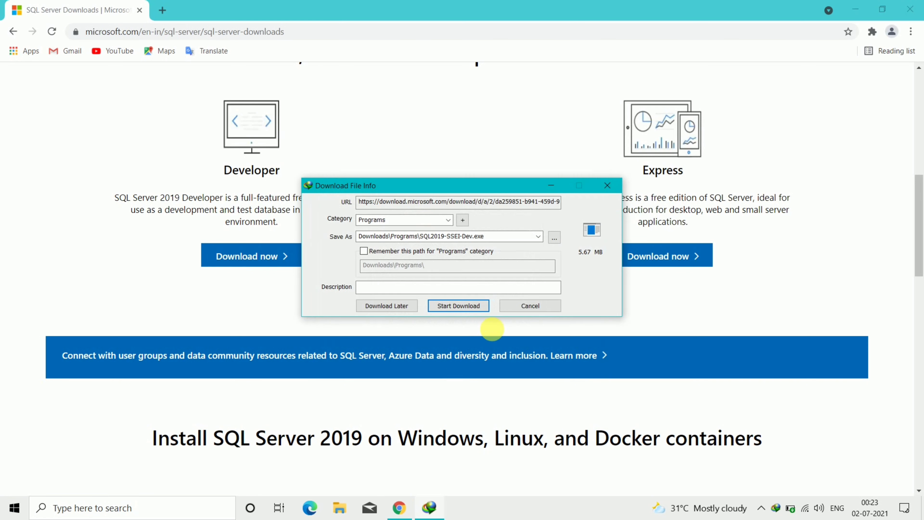
left_click(466, 308)
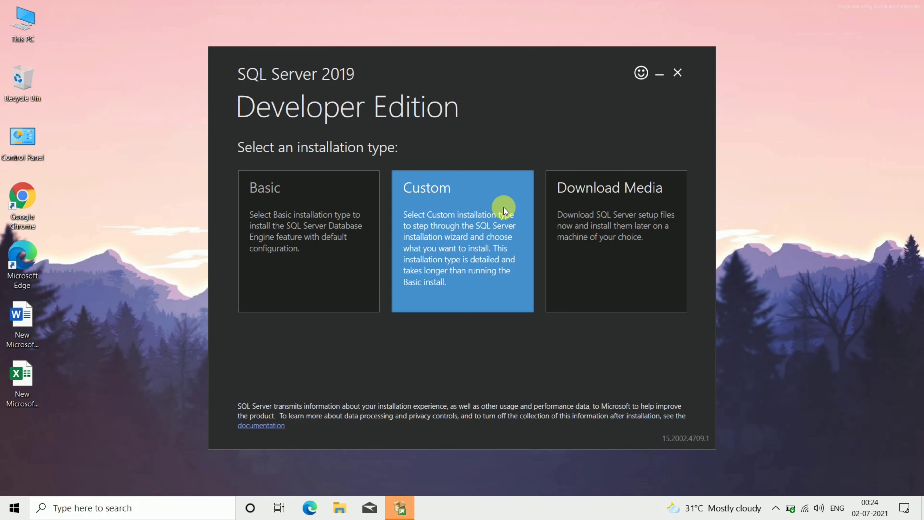
Choose the Custom installation type and start the install with C:\SQL2019 as the media location.
left_click(591, 239)
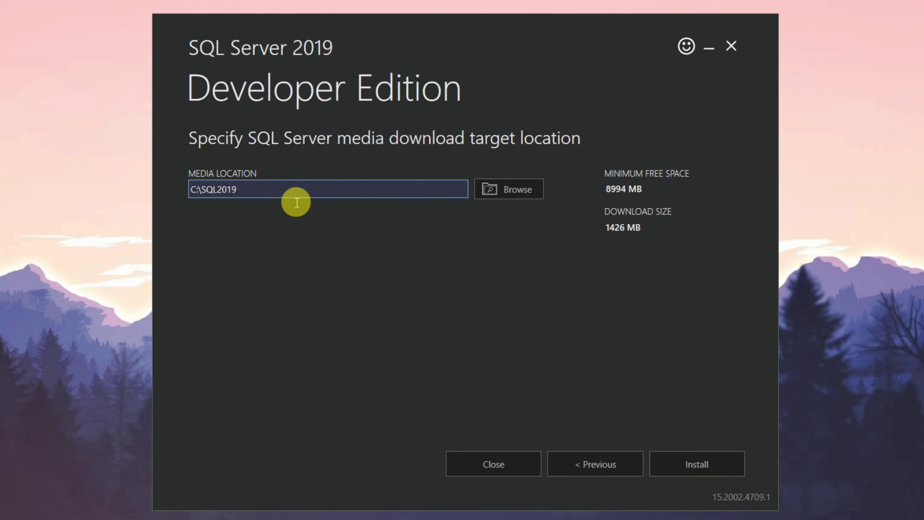
left_click(296, 191)
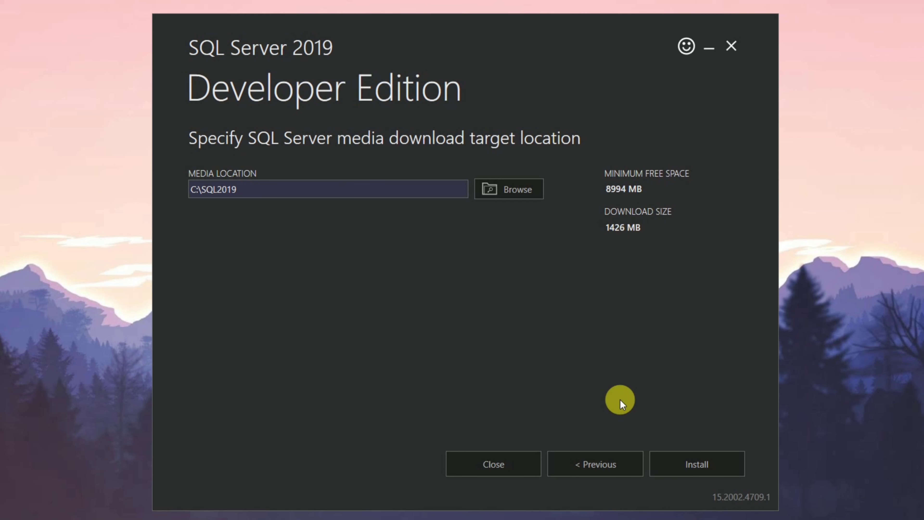
left_click(683, 466)
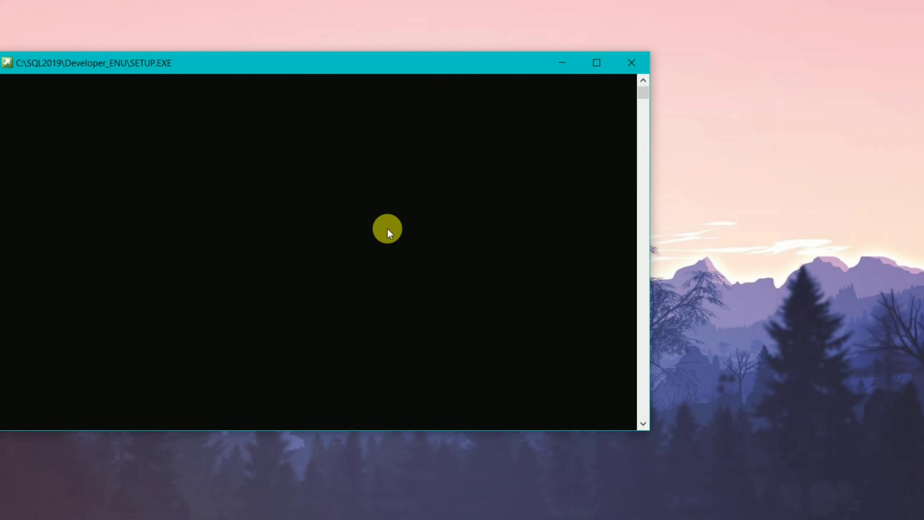
right_click(246, 223)
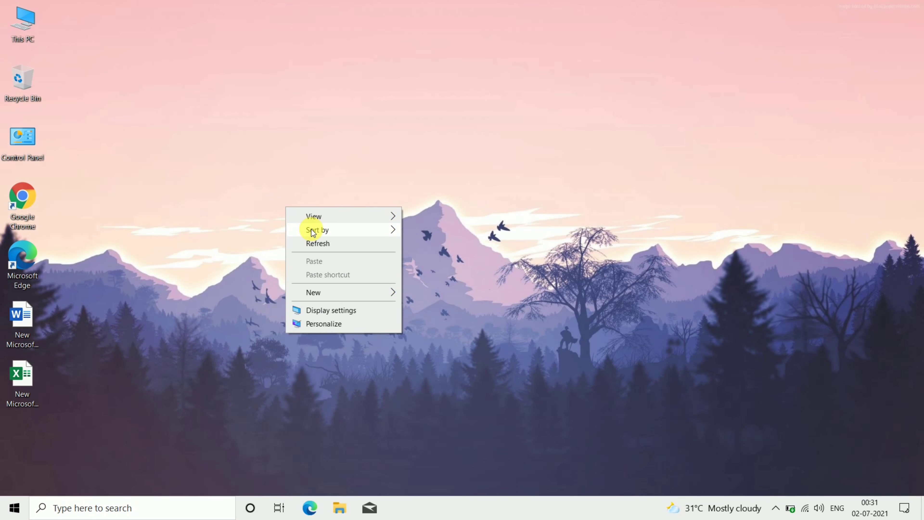
left_click(316, 243)
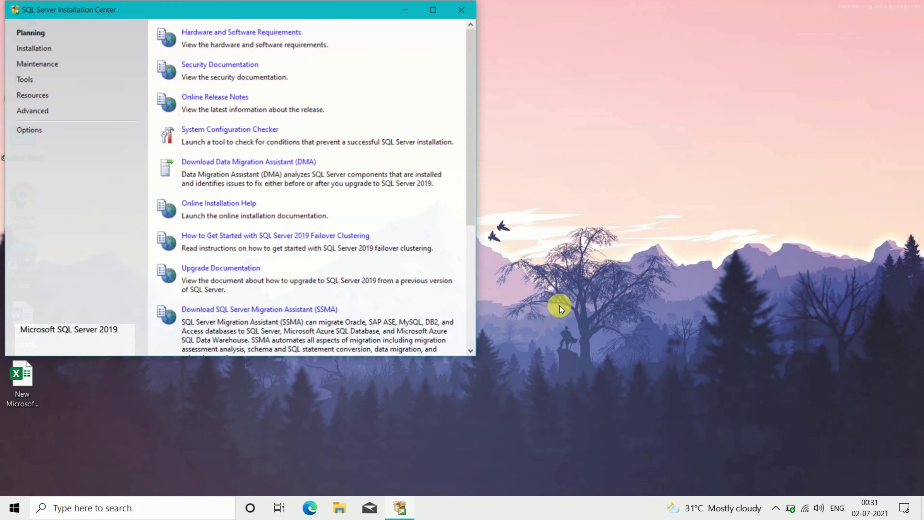
Launch a new SQL Server stand-alone installation from the Installation Center, then minimize the Installation Center.
left_click_drag(312, 13, 531, 66)
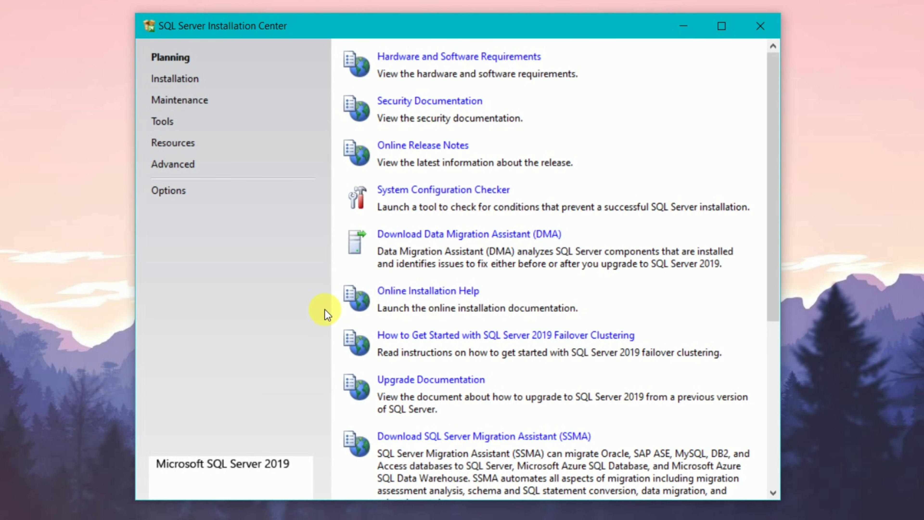
scroll(189, 80, "down", 5)
left_click(189, 81)
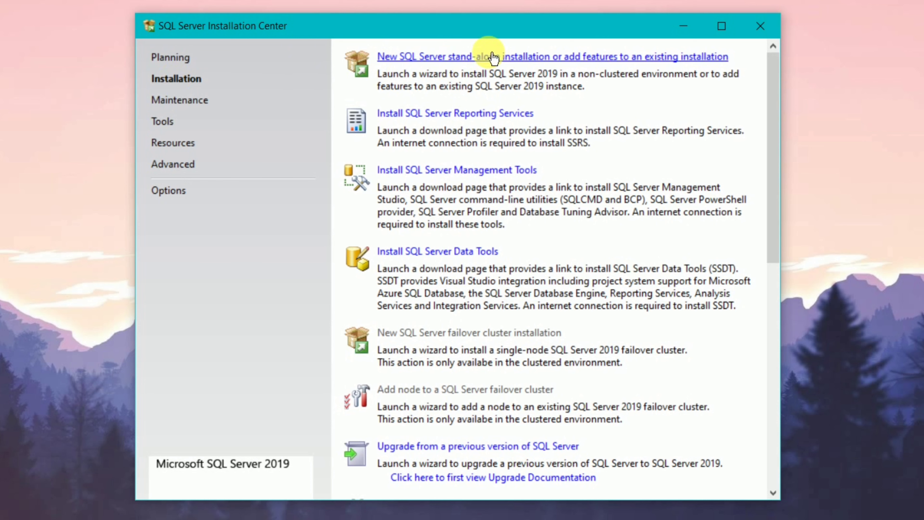
left_click(533, 62)
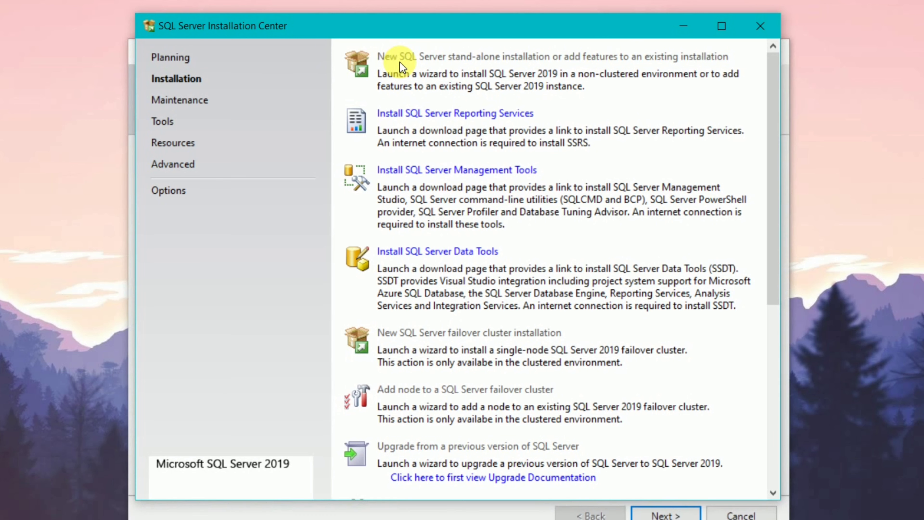
left_click(682, 27)
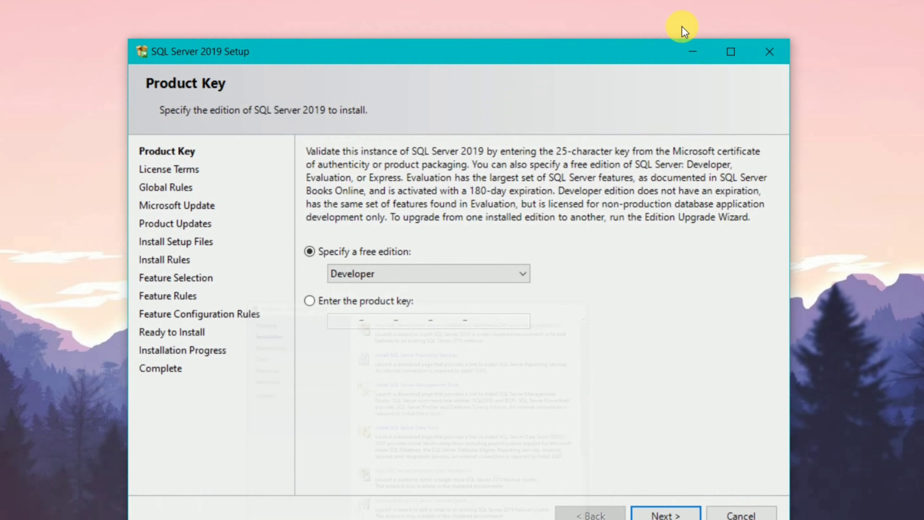
Keep Developer as the free edition to install and continue to the license terms.
left_click_drag(539, 49, 553, 21)
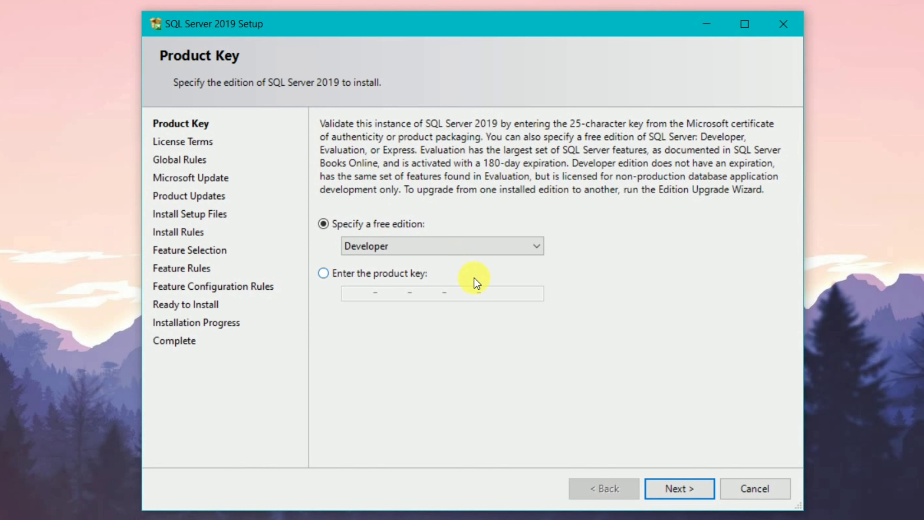
left_click(473, 255)
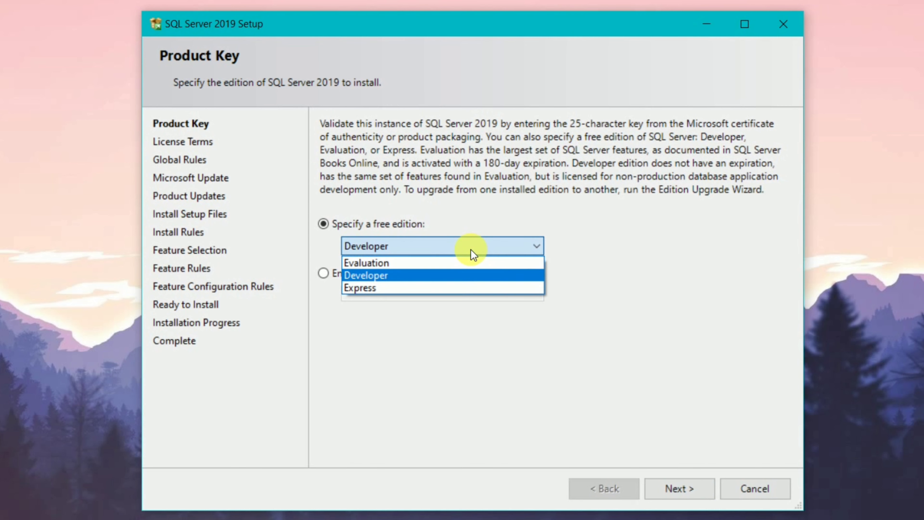
left_click(472, 254)
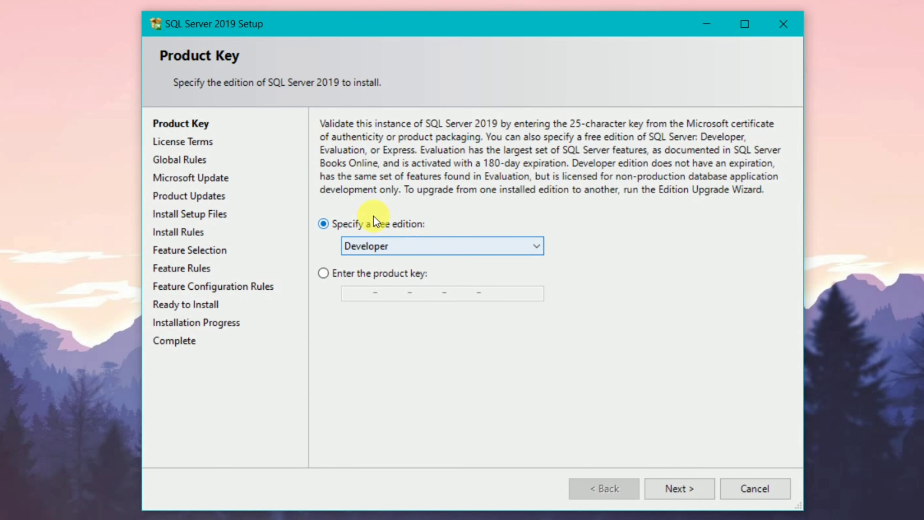
left_click(680, 491)
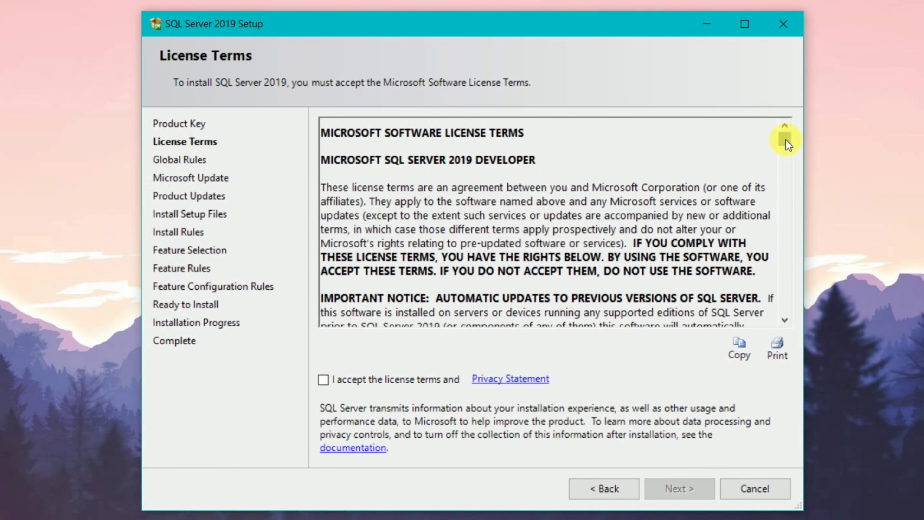
Accept the Microsoft software license terms for SQL Server 2019 Developer and continue.
left_click_drag(785, 140, 786, 380)
left_click(324, 381)
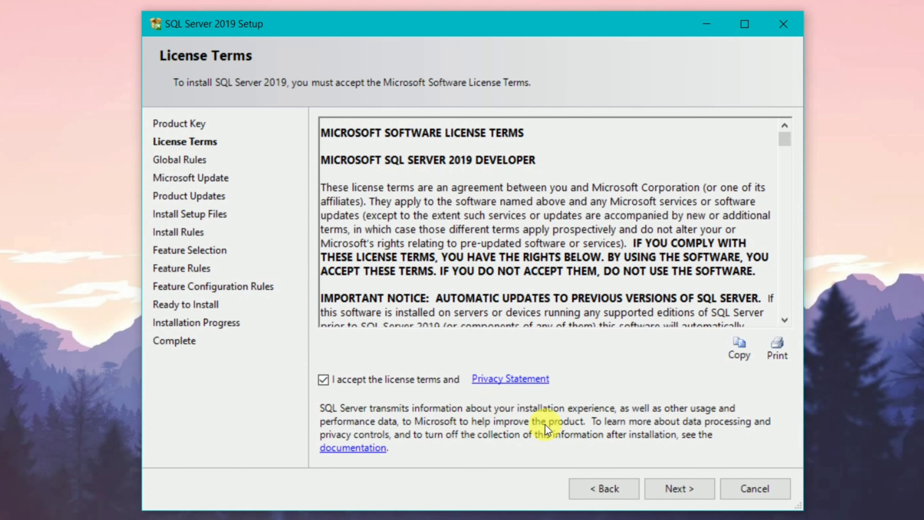
left_click(687, 492)
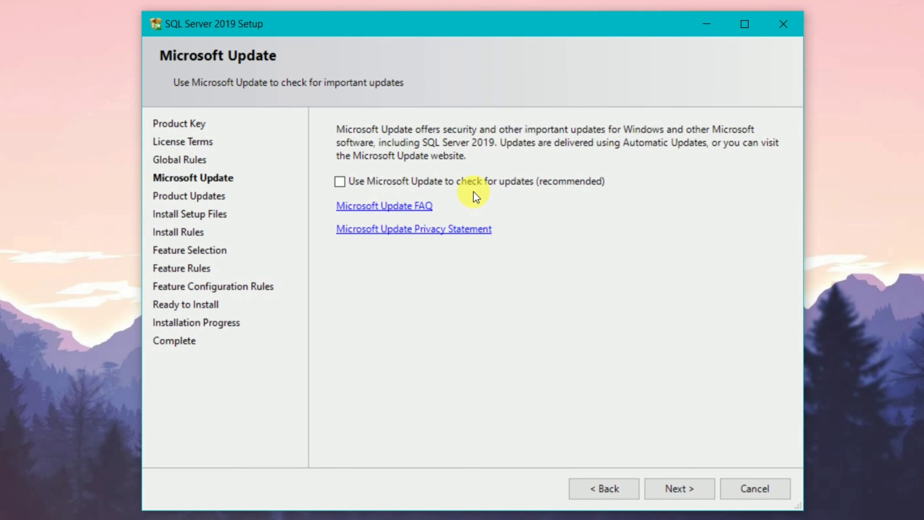
Opt to use Microsoft Update to check for updates and continue past the install rules to feature selection.
left_click(452, 185)
left_click(685, 486)
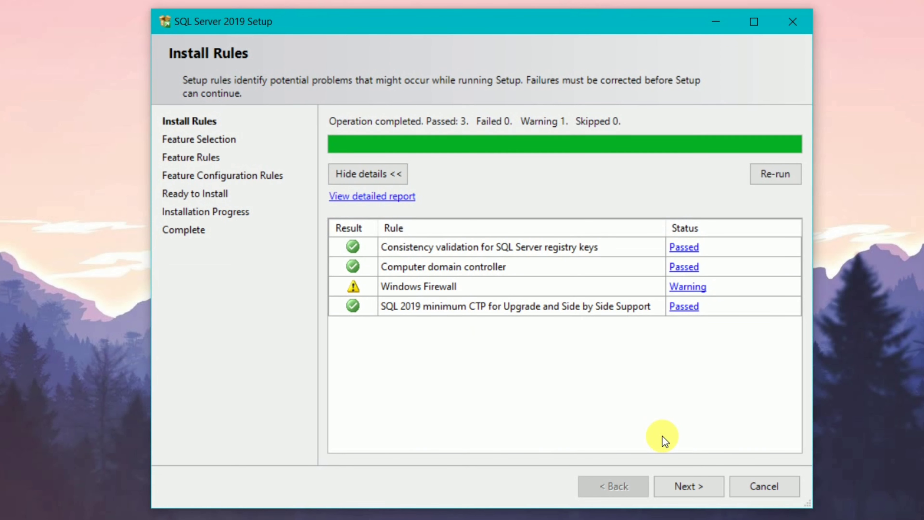
left_click(695, 486)
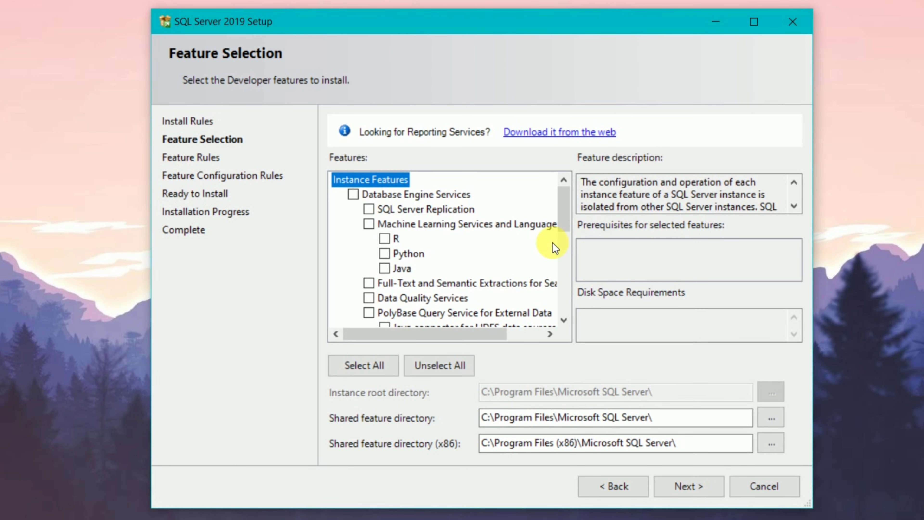
Select all Developer features for installation, keep the default directories and continue to instance configuration.
left_click_drag(566, 213, 553, 306)
left_click(379, 370)
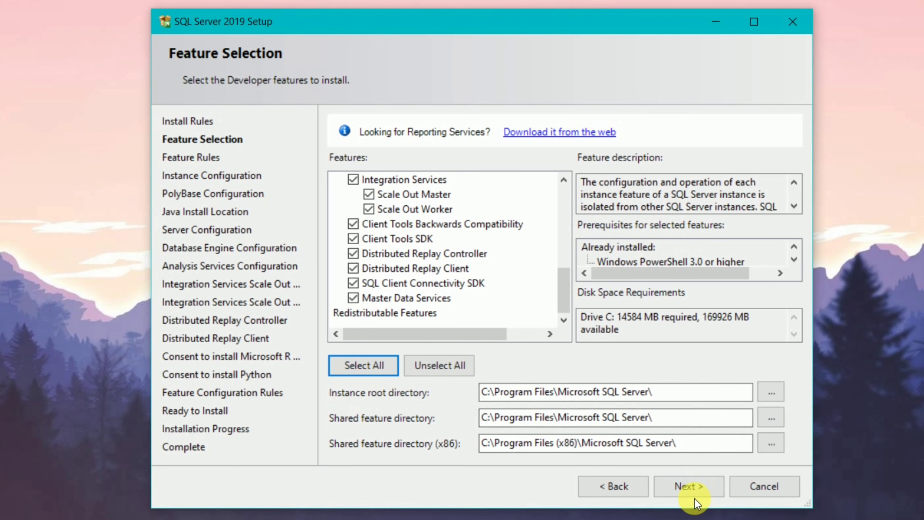
left_click(702, 488)
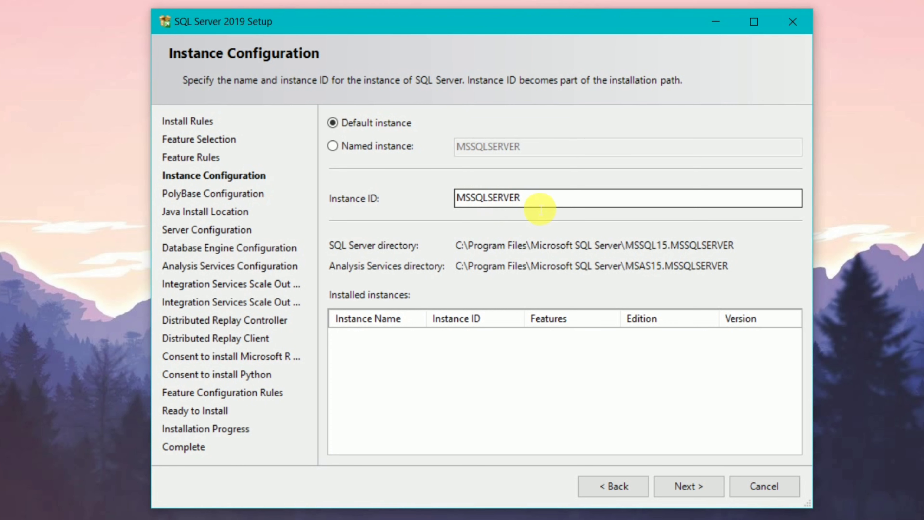
Configure a named instance called MSSQLSERVERRISH, reusing the instance ID text as its base, and continue.
left_click(375, 149)
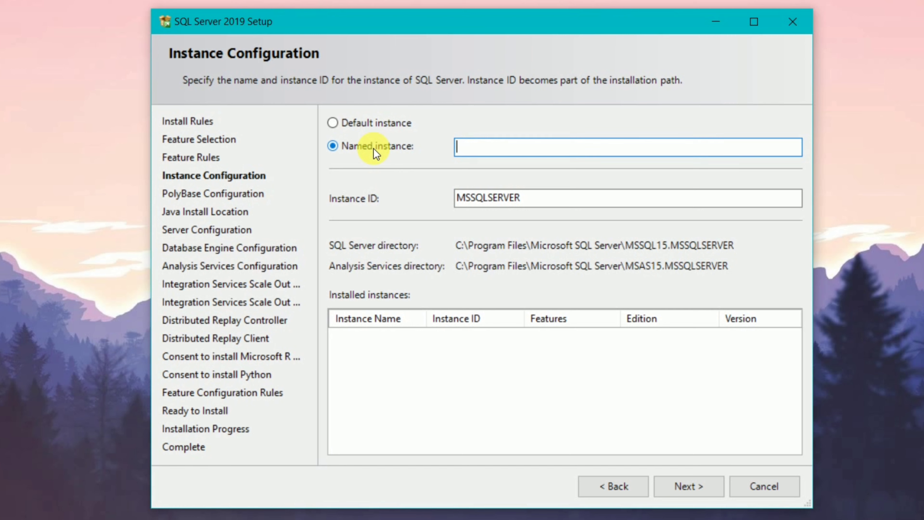
left_click(369, 119)
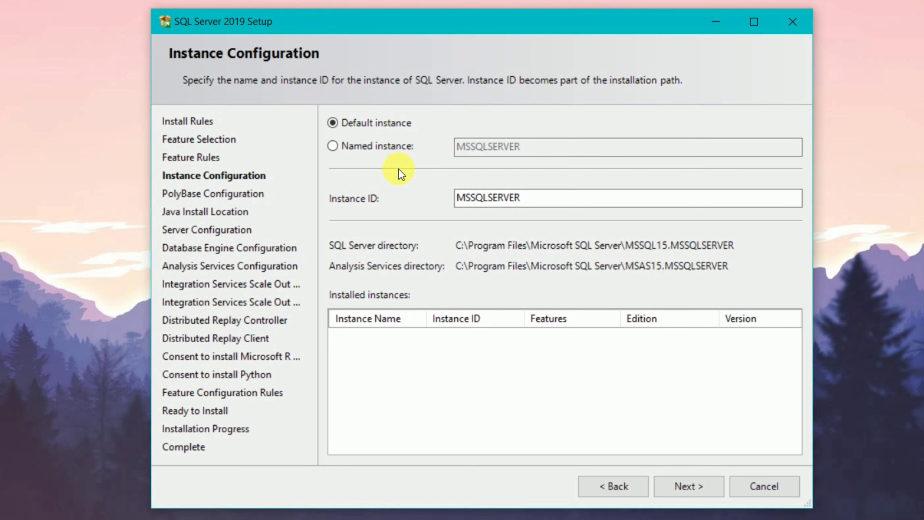
left_click(383, 146)
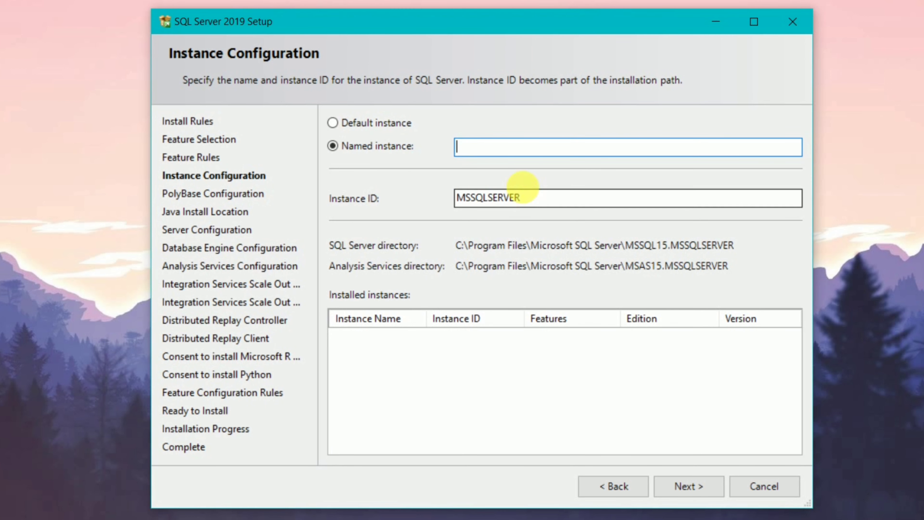
left_click_drag(530, 208, 463, 210)
key("ctrl+c")
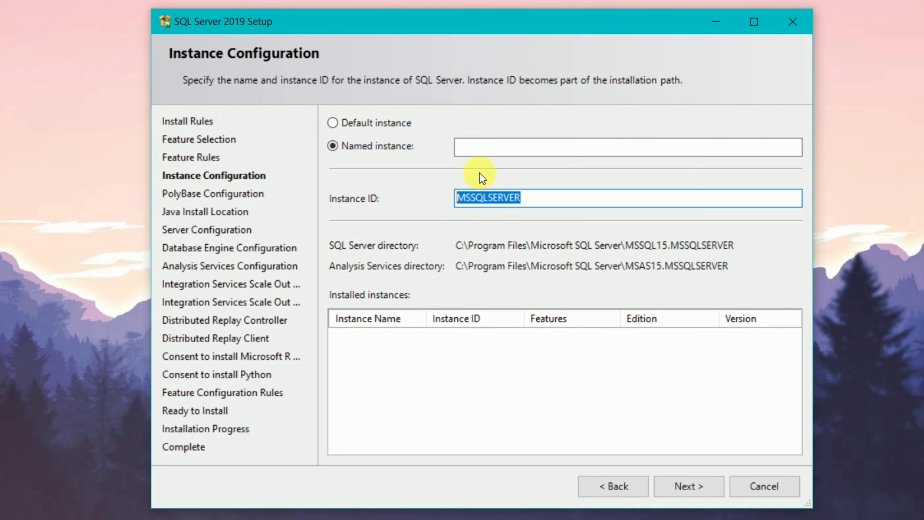
left_click(479, 150)
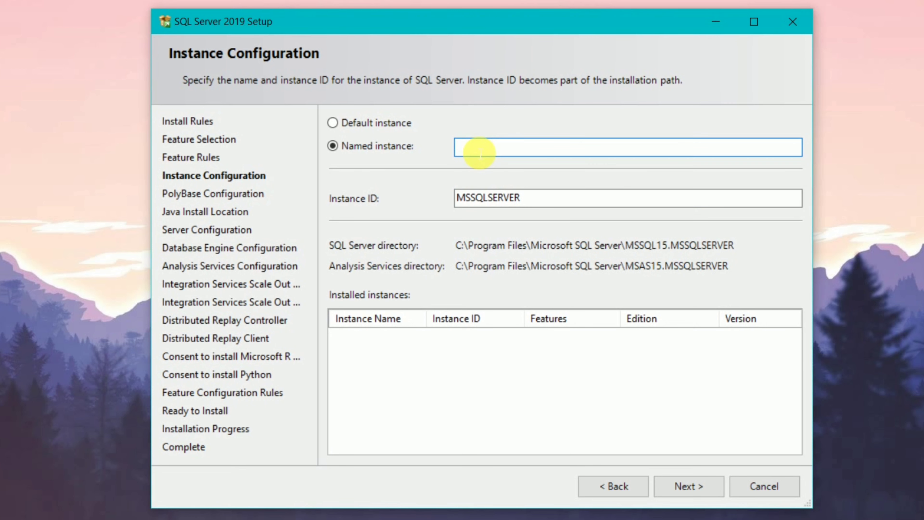
key("ctrl+v")
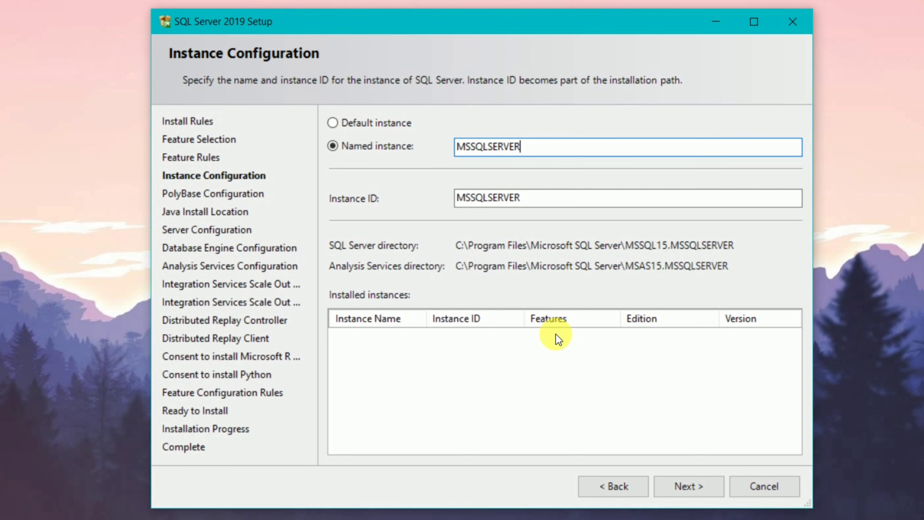
type("RISH")
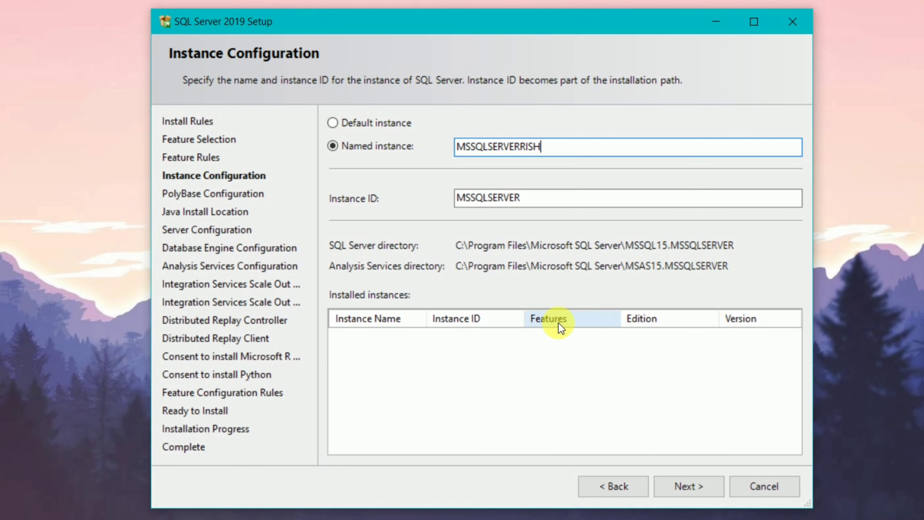
left_click(676, 486)
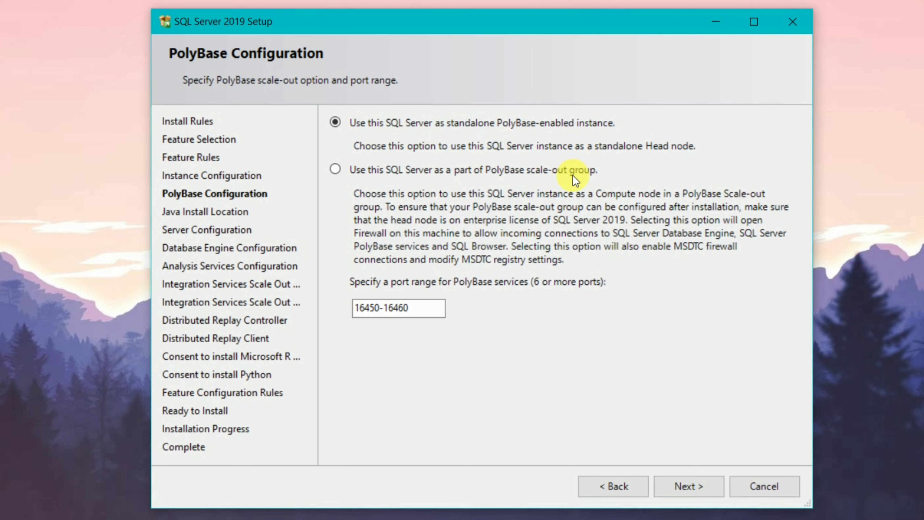
Keep the standalone PolyBase-enabled instance and the included Open JRE 11.0.3, continuing to server configuration.
left_click(695, 489)
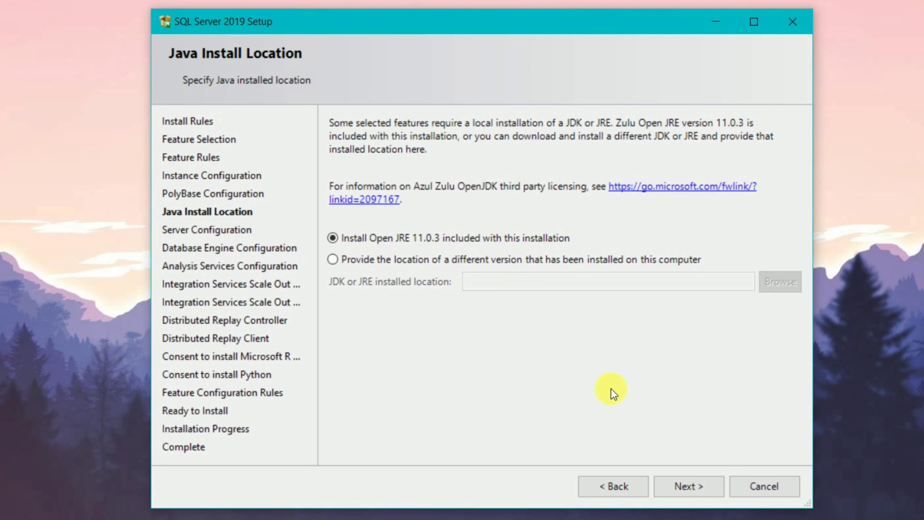
left_click(688, 484)
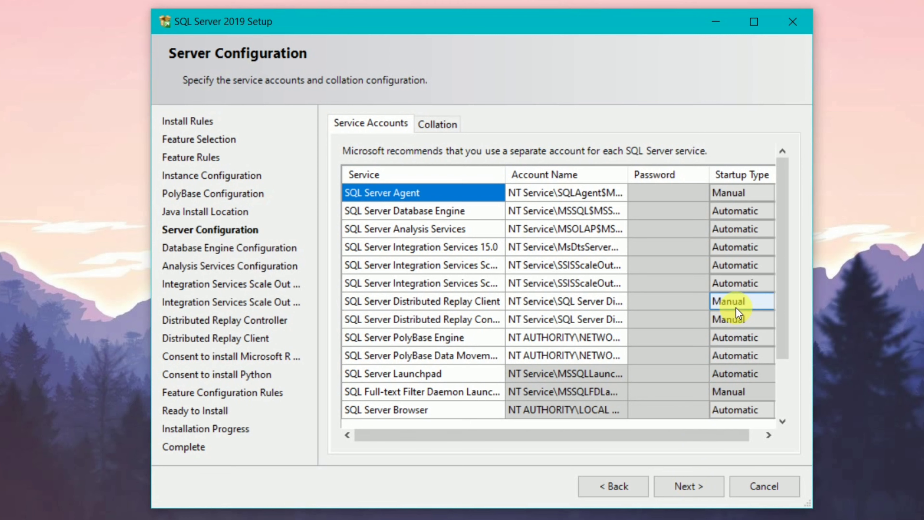
Grant the Perform Volume Maintenance Task privilege to the Database Engine service and continue to Database Engine configuration.
left_click_drag(782, 213, 791, 290)
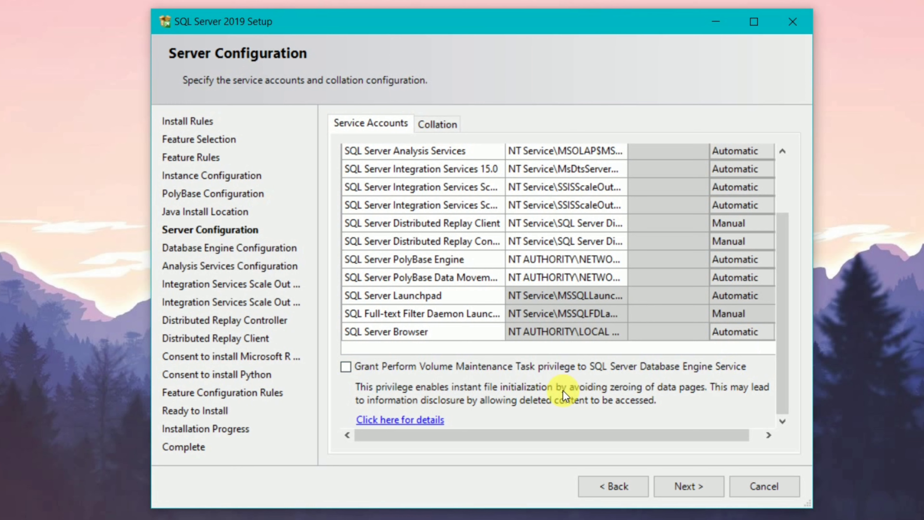
left_click(491, 368)
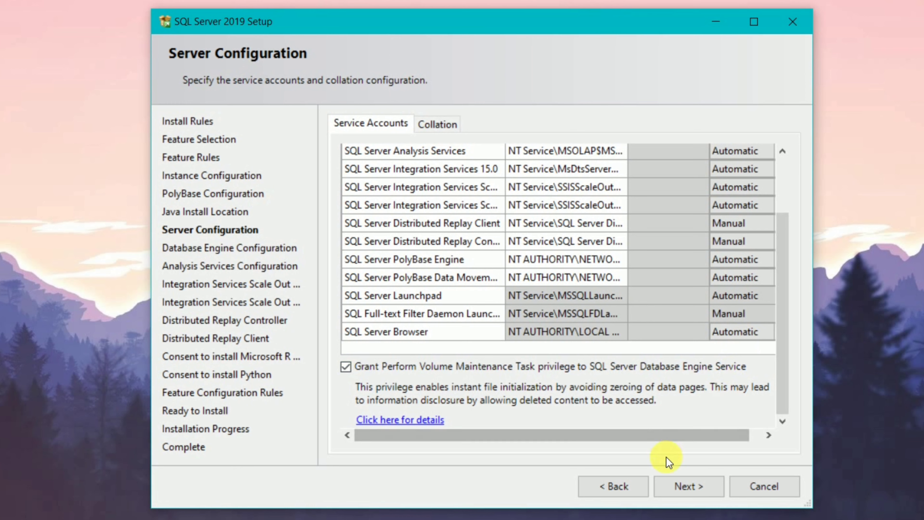
left_click(688, 489)
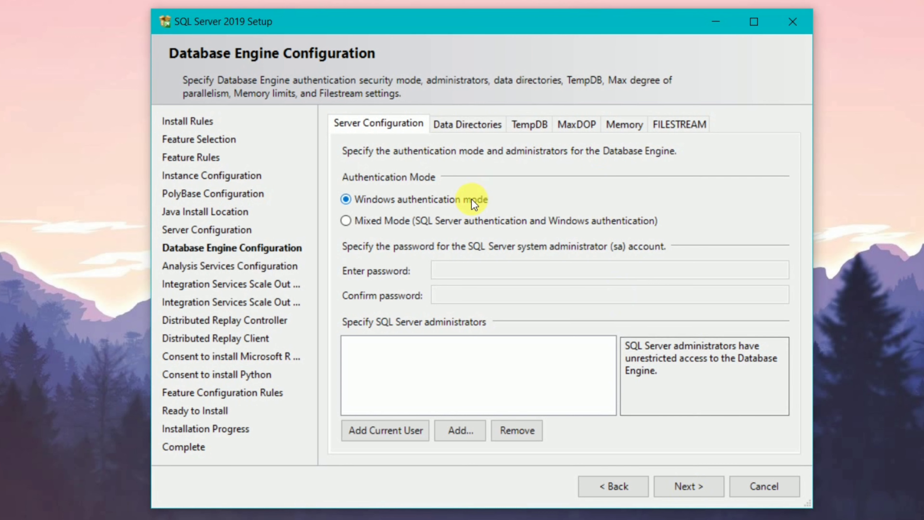
Choose Mixed Mode authentication and enter and confirm the password for the sa system administrator account.
left_click(437, 219)
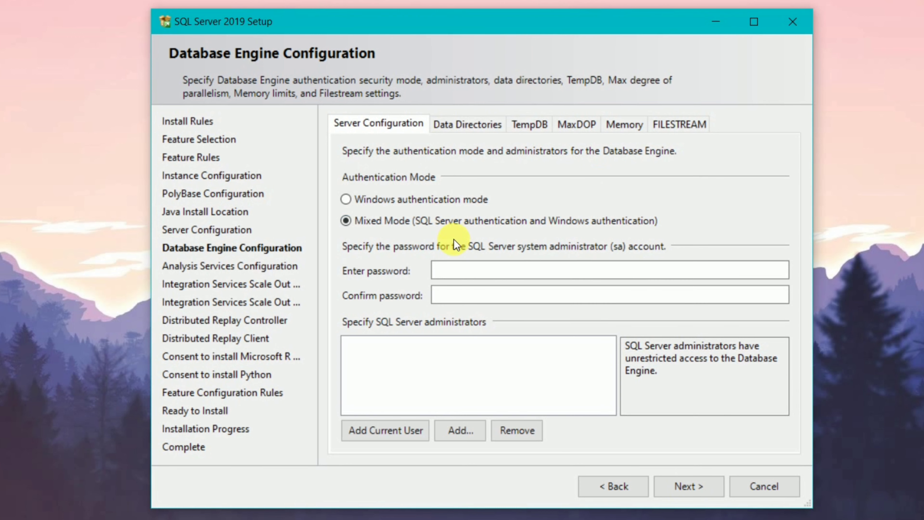
left_click(469, 275)
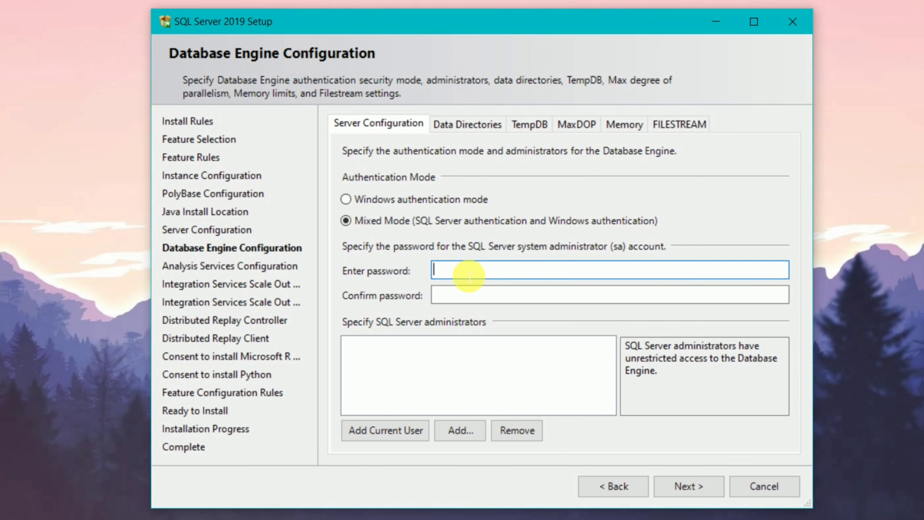
type("•")
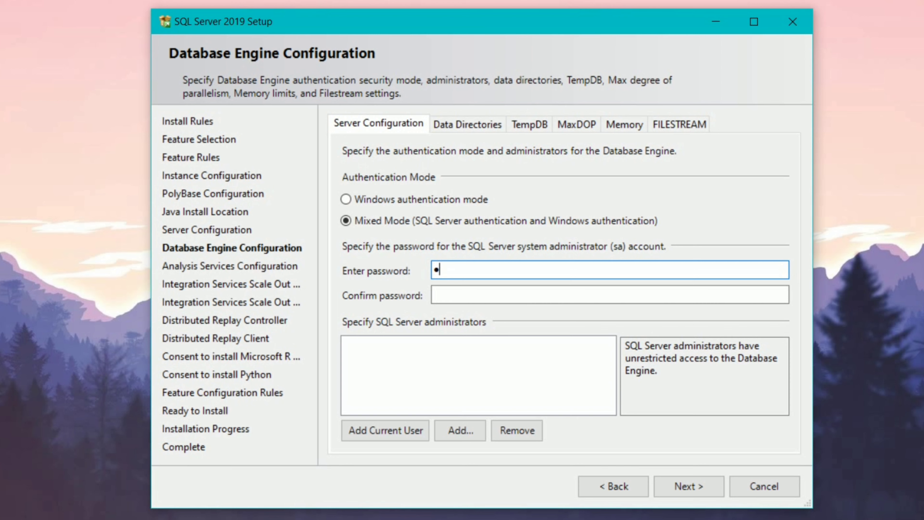
key("BackSpace")
type("•••••••••")
left_click(470, 298)
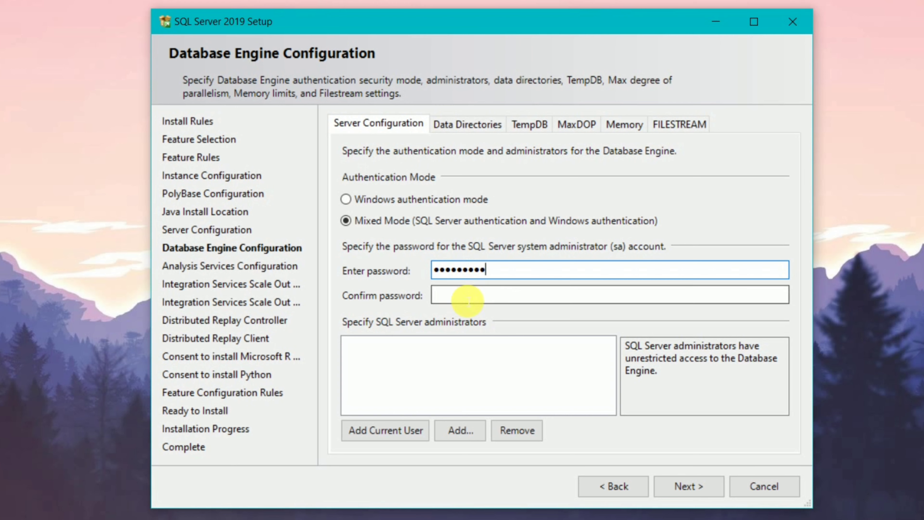
type("••••••")
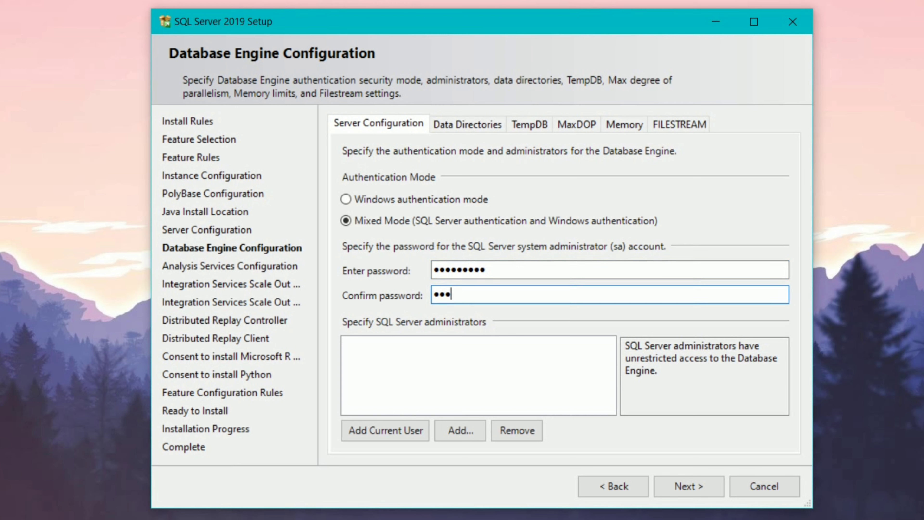
type("•••")
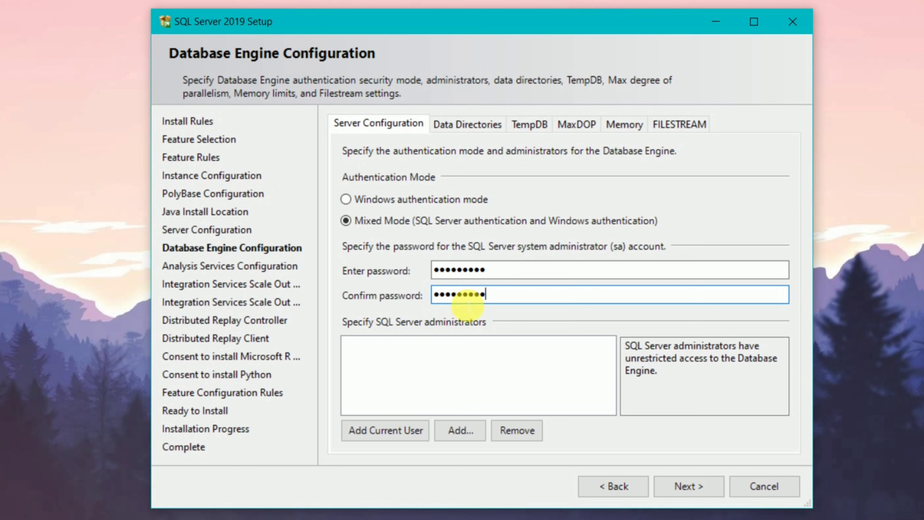
Add the current Windows user as SQL Server administrator and continue to Analysis Services configuration.
left_click(686, 488)
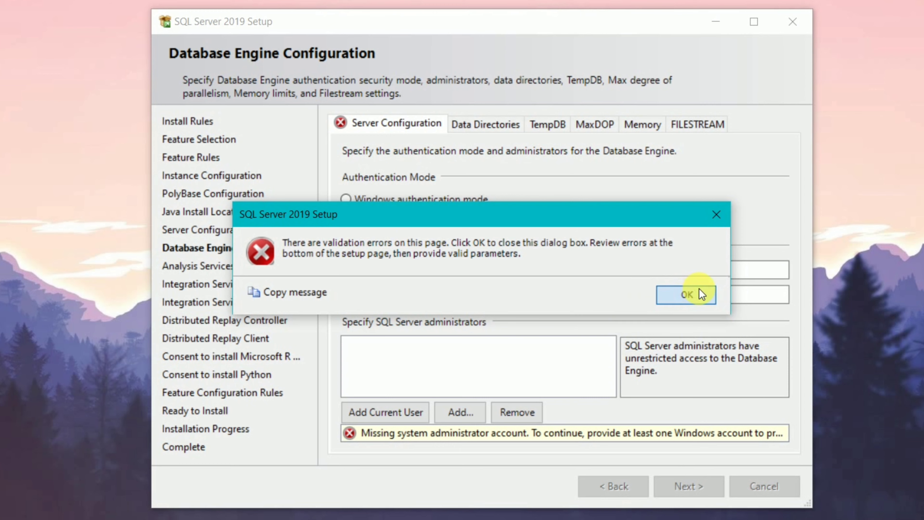
left_click(691, 293)
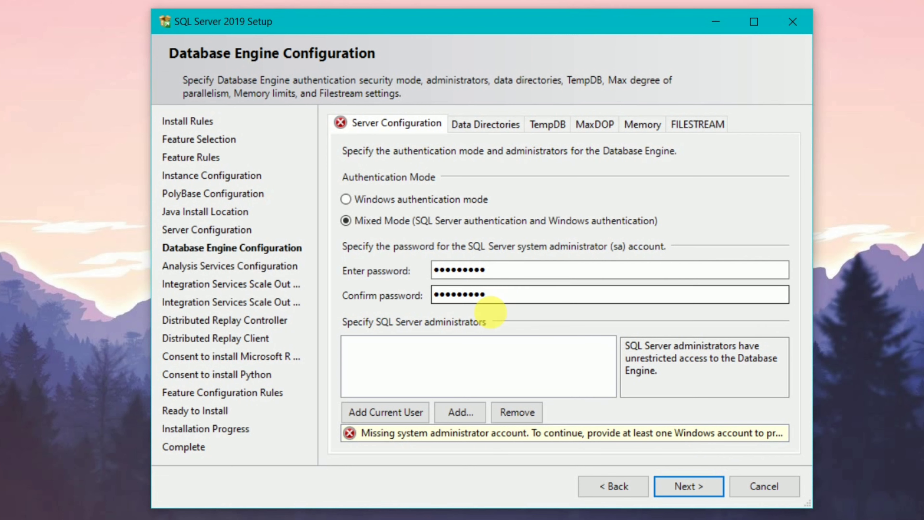
left_click(421, 414)
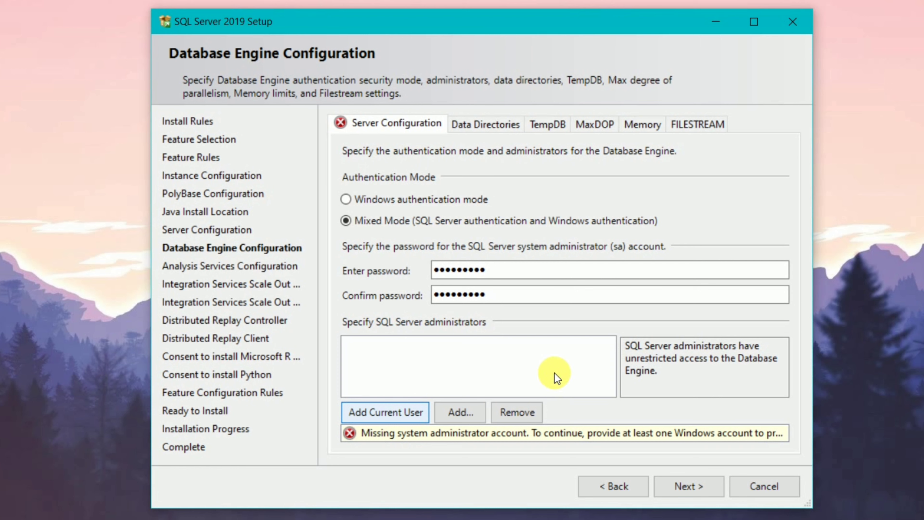
left_click(409, 412)
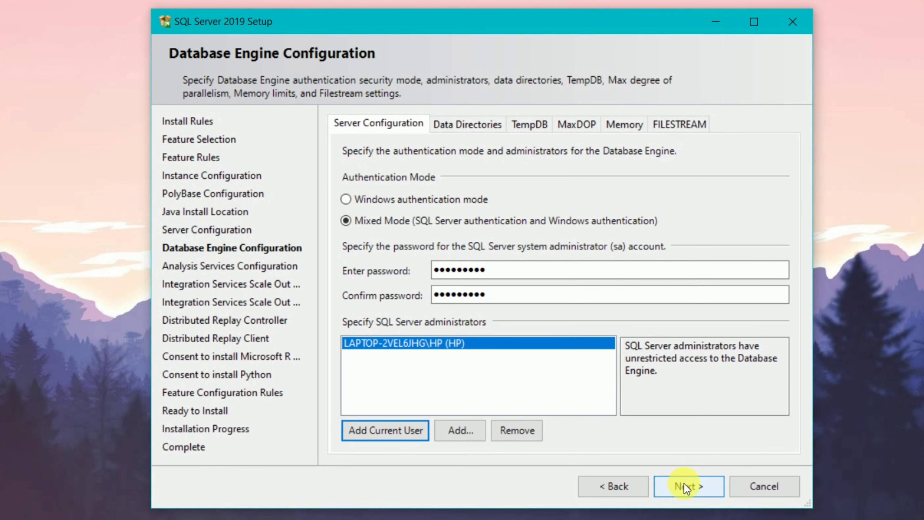
left_click(687, 486)
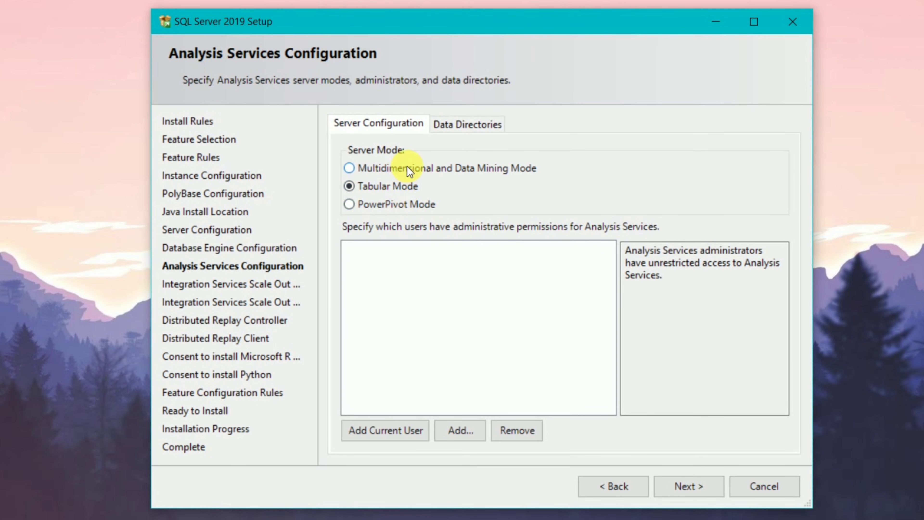
Keep Tabular Mode for Analysis Services, add the current user as its administrator and continue.
left_click(691, 484)
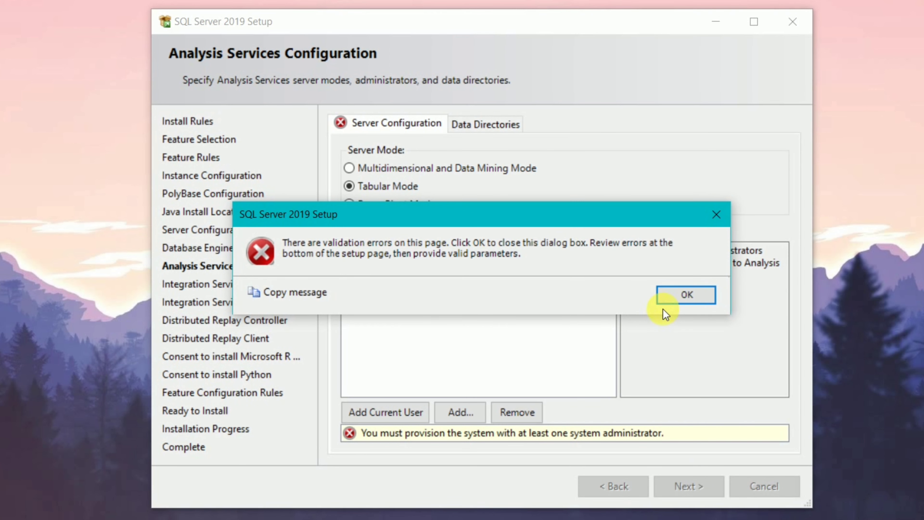
left_click(689, 294)
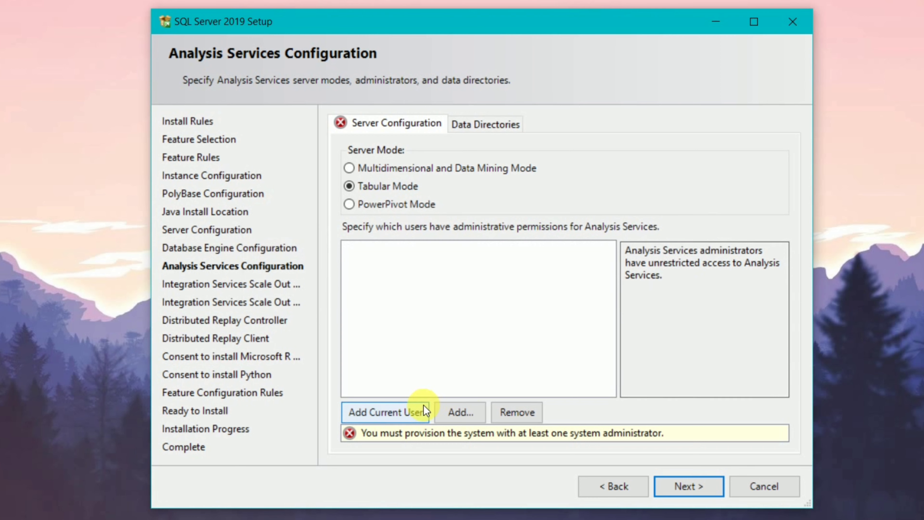
left_click(407, 412)
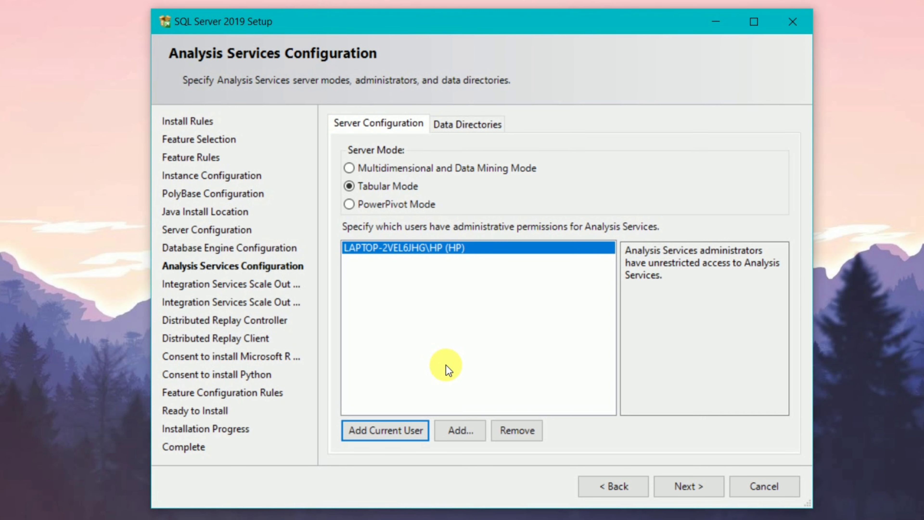
left_click(687, 487)
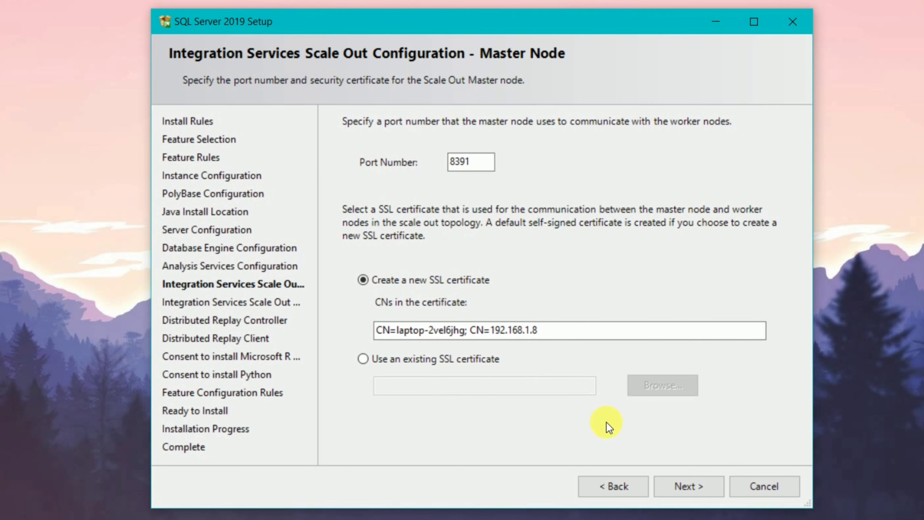
Keep the Integration Services Scale Out master and worker node defaults, and give the current user Distributed Replay Controller permissions.
left_click(682, 489)
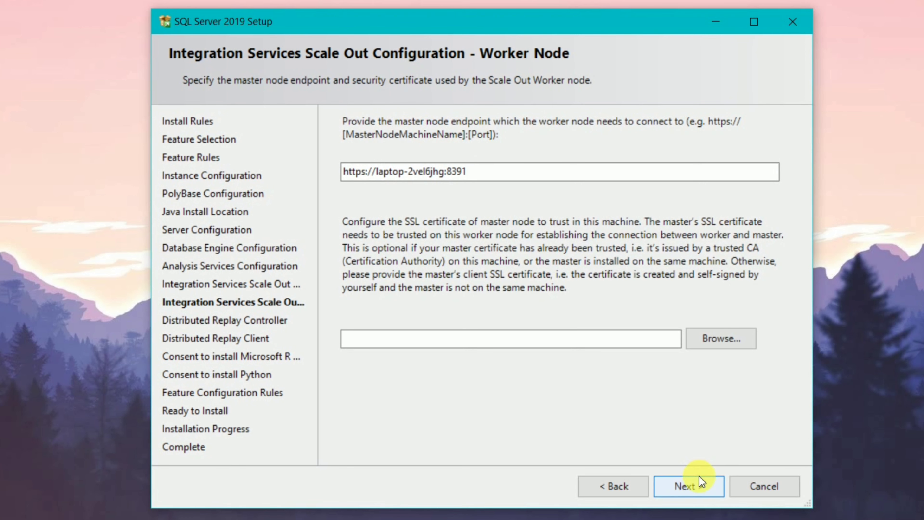
left_click(698, 488)
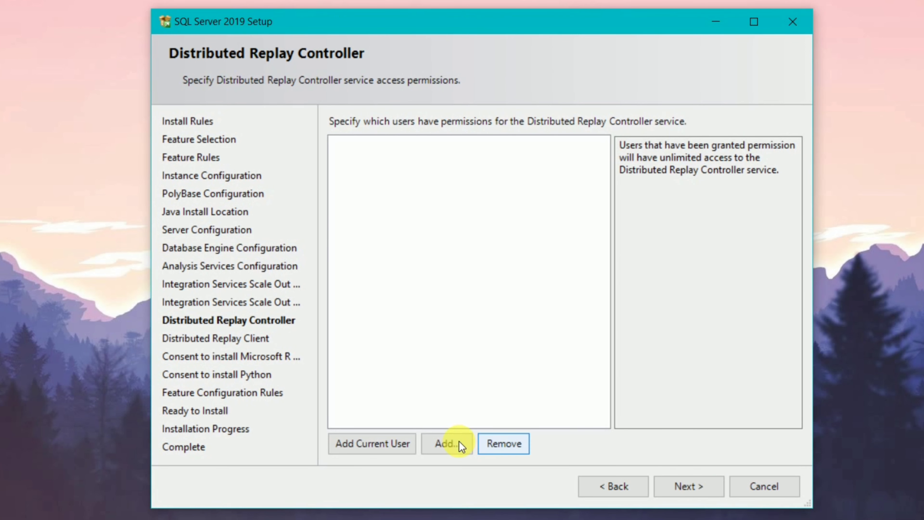
left_click(392, 445)
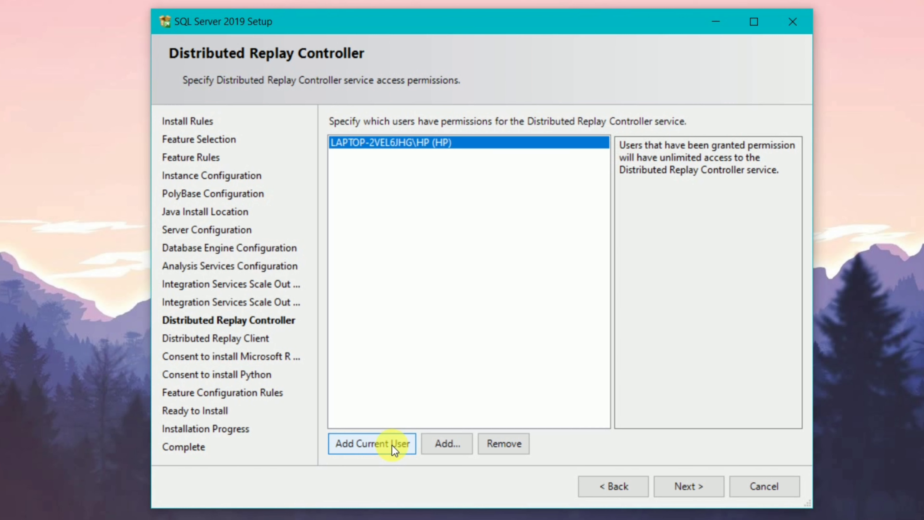
left_click(675, 488)
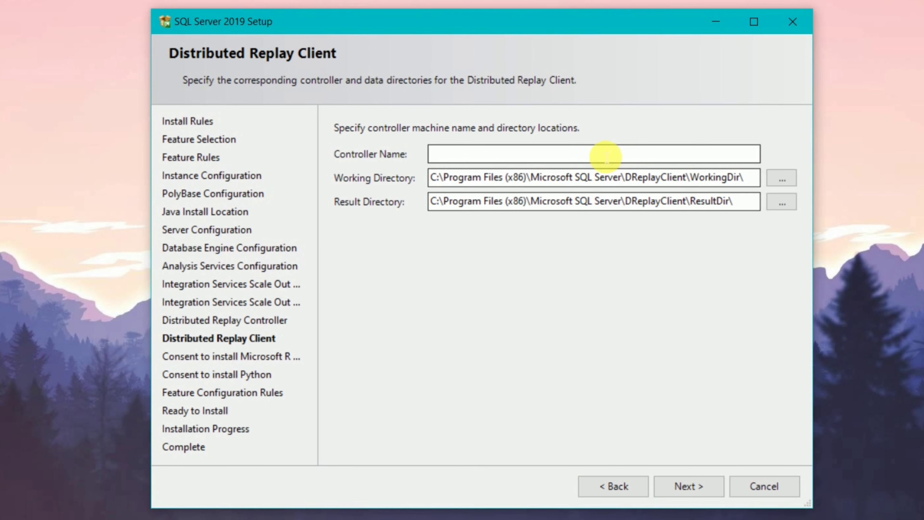
Enter a first name as the Distributed Replay Client's controller name, keep the default directories and continue.
left_click(594, 156)
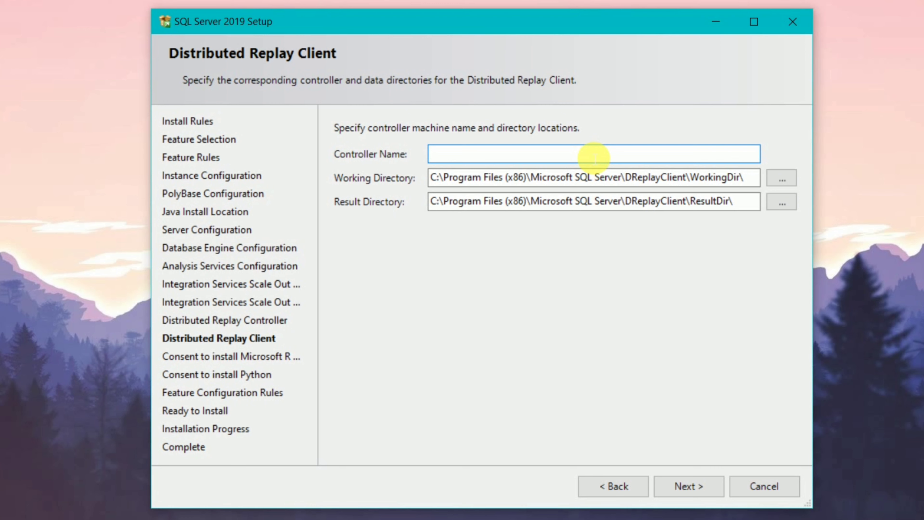
type("Rishav")
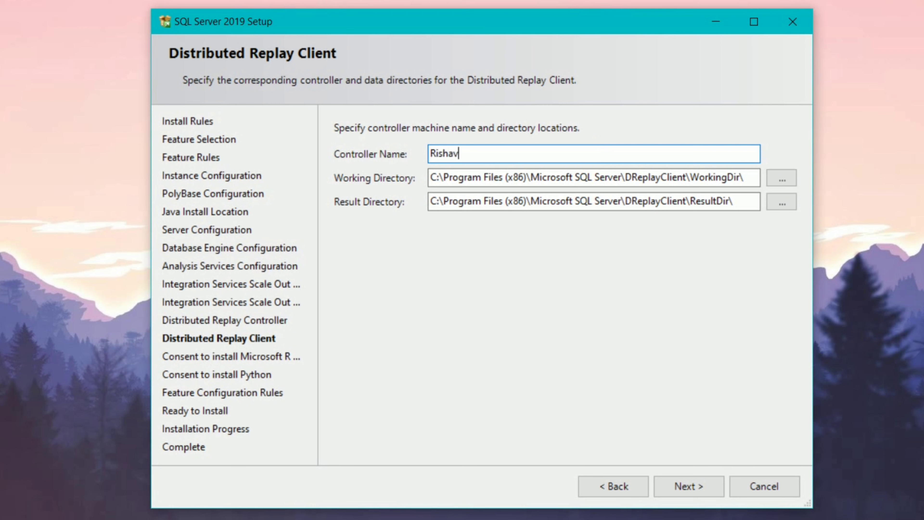
left_click(687, 485)
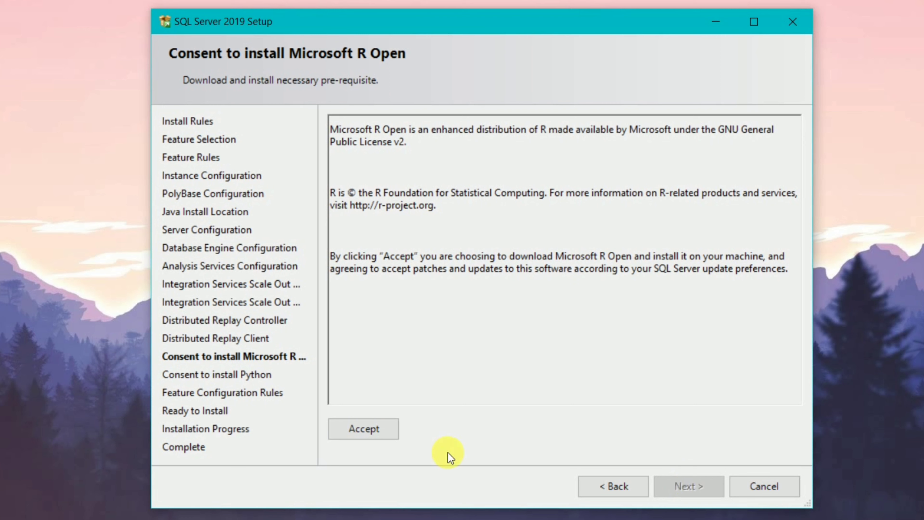
Accept the consents for Microsoft R Open and Python and start the SQL Server 2019 installation.
left_click(374, 435)
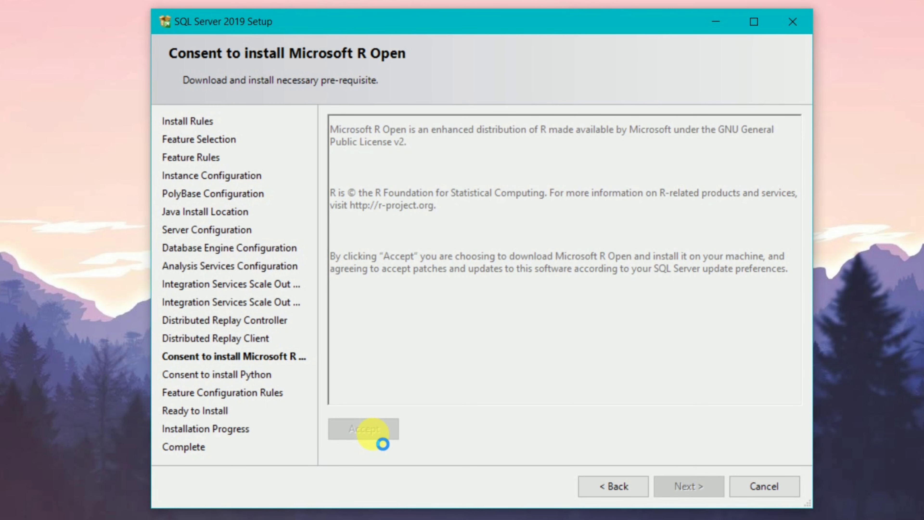
left_click(688, 485)
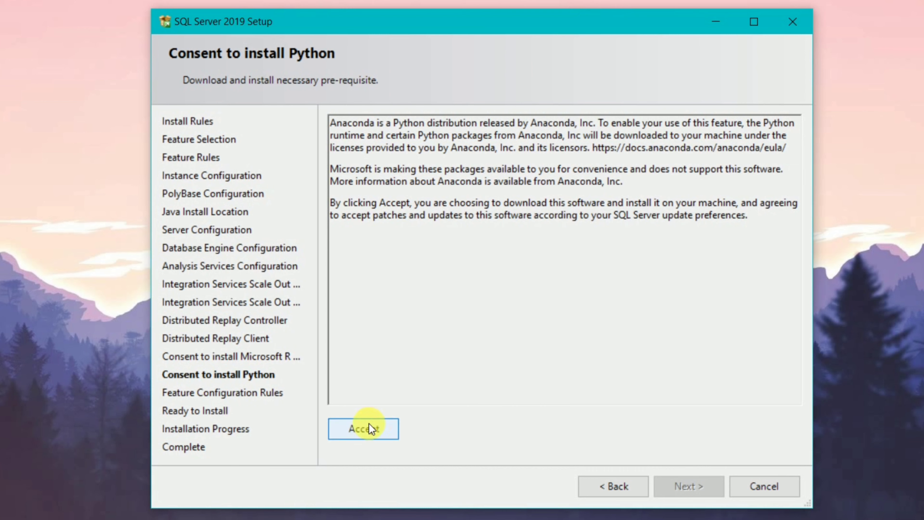
left_click(361, 426)
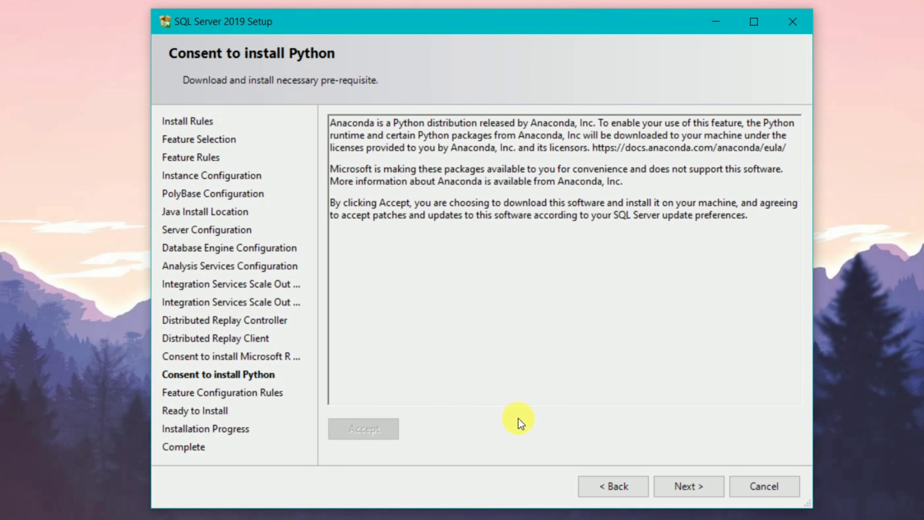
left_click(688, 486)
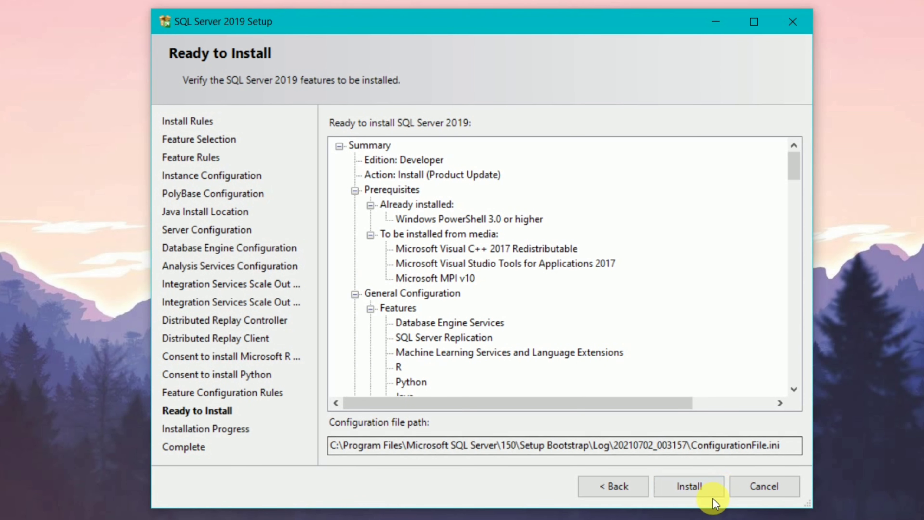
left_click(696, 493)
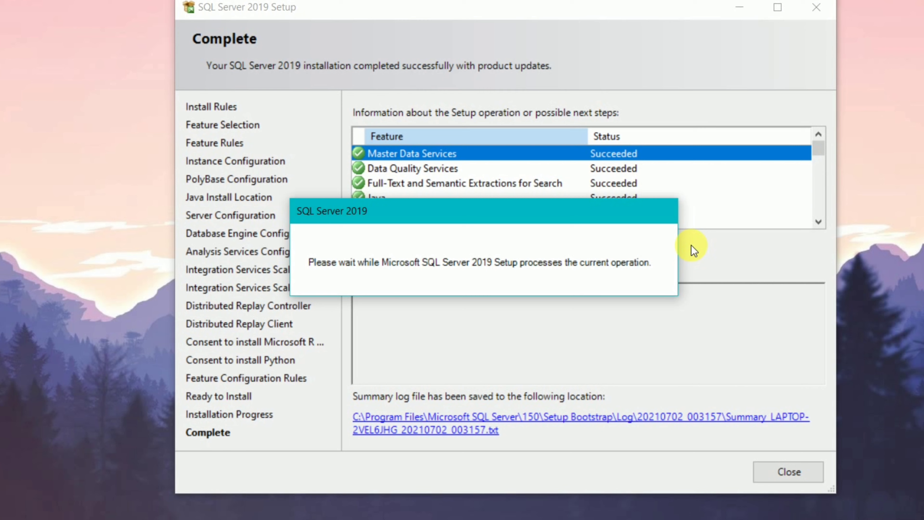
Review the installation status of every feature on the setup completion page.
left_click_drag(573, 209, 562, 277)
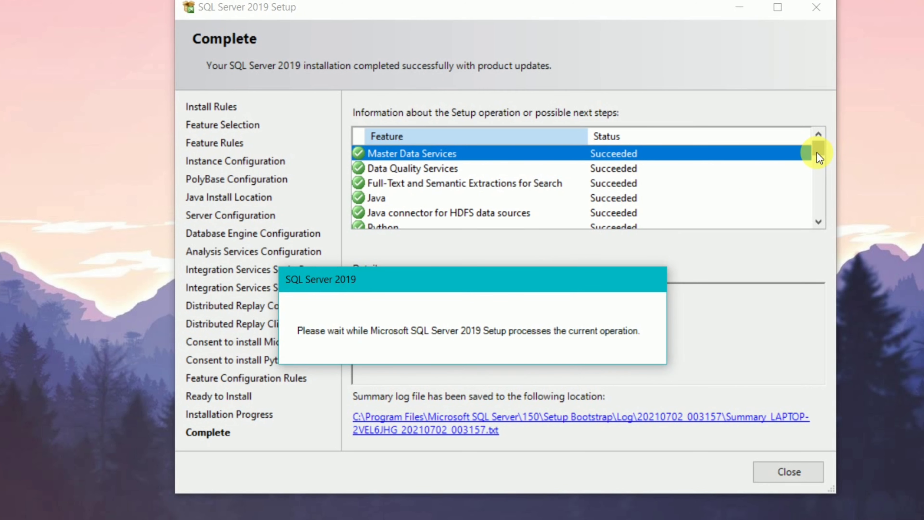
left_click_drag(817, 152, 820, 181)
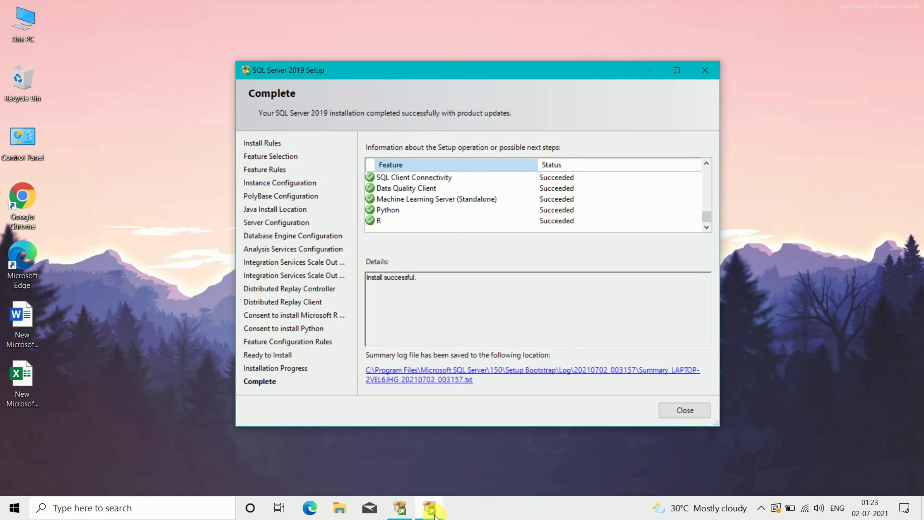
mouse_move(434, 514)
left_click(463, 455)
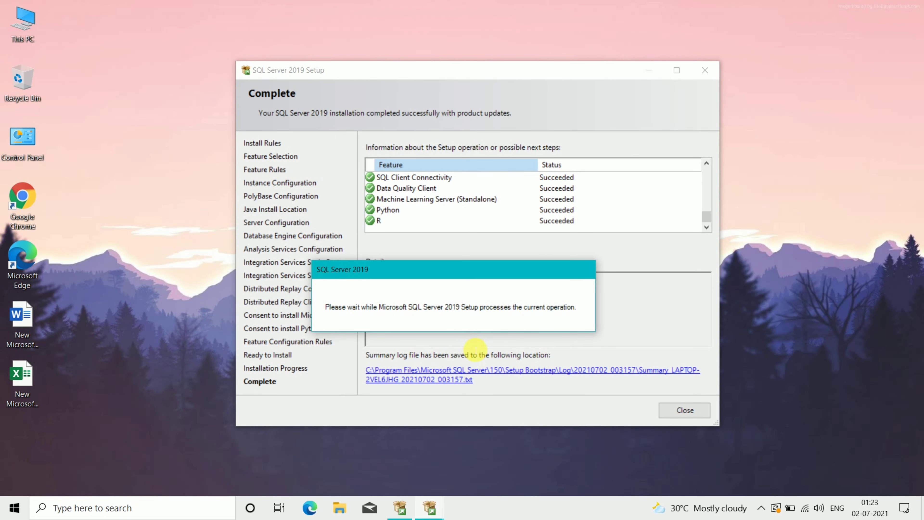
left_click_drag(466, 268, 484, 203)
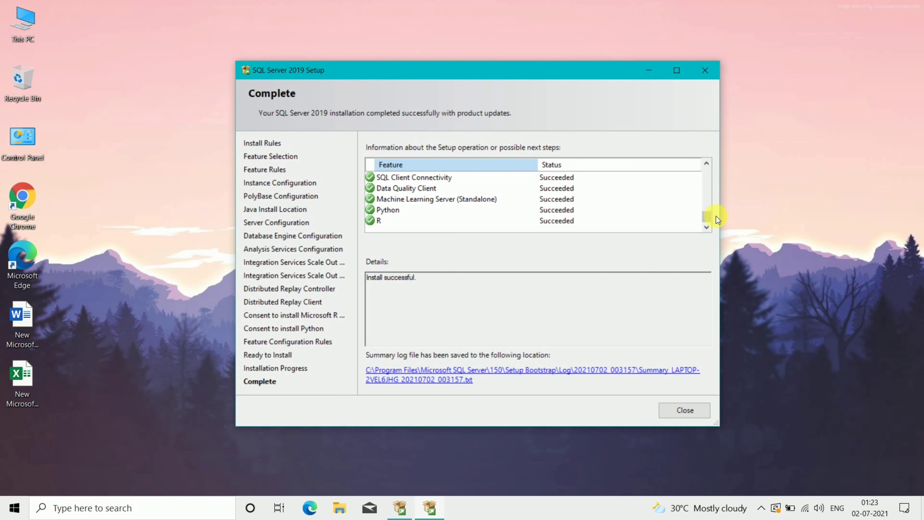
left_click_drag(708, 220, 704, 167)
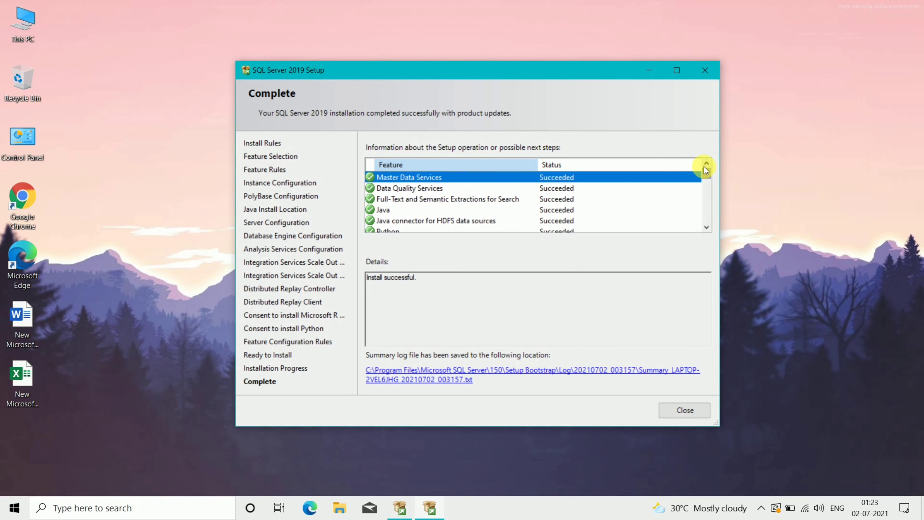
Close the completed SQL Server 2019 setup and open the SQL Server Management Tools download page from the Installation Center.
left_click(685, 411)
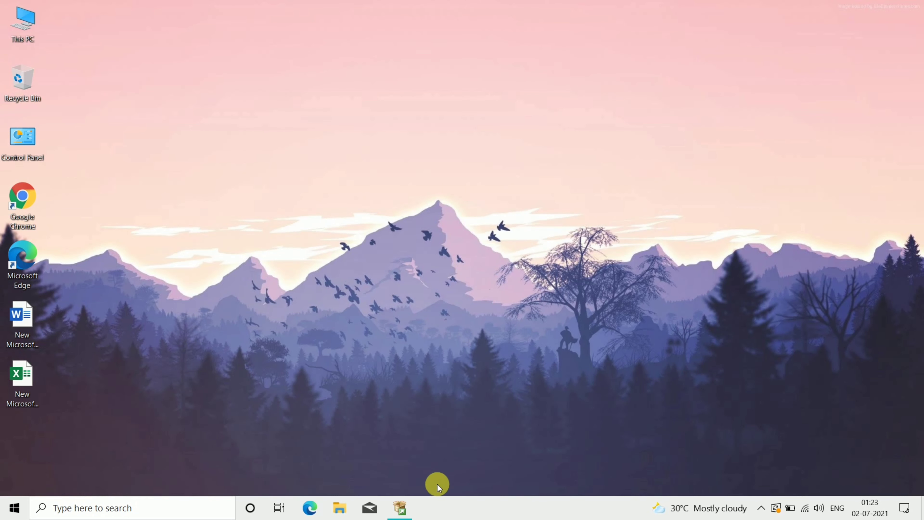
left_click(399, 508)
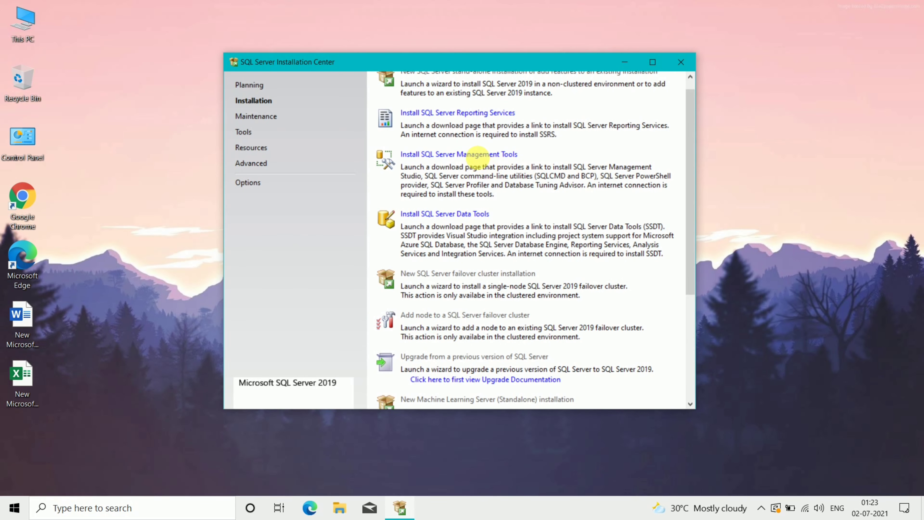
left_click(478, 156)
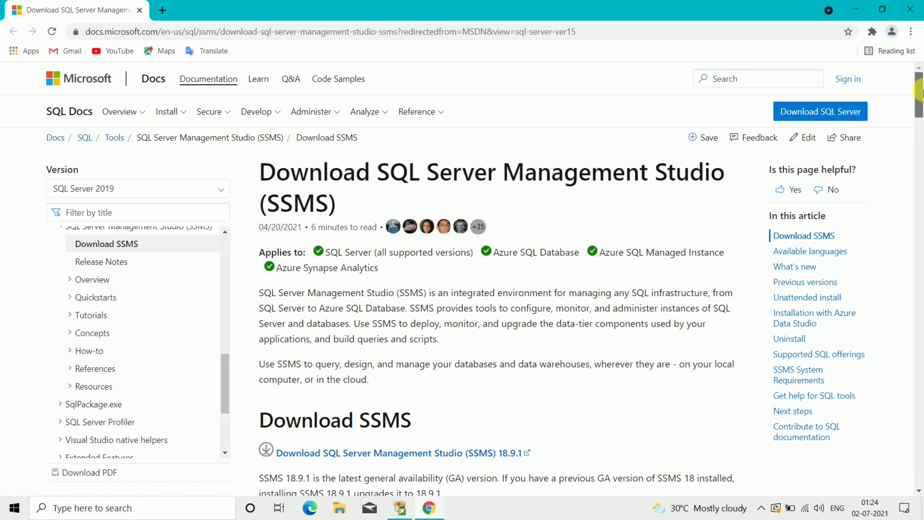
Download the SQL Server Management Studio (SSMS) 18.9.1 installer as SSMS-Setup-ENU.exe to the Downloads\Programs folder.
left_click_drag(920, 92, 921, 125)
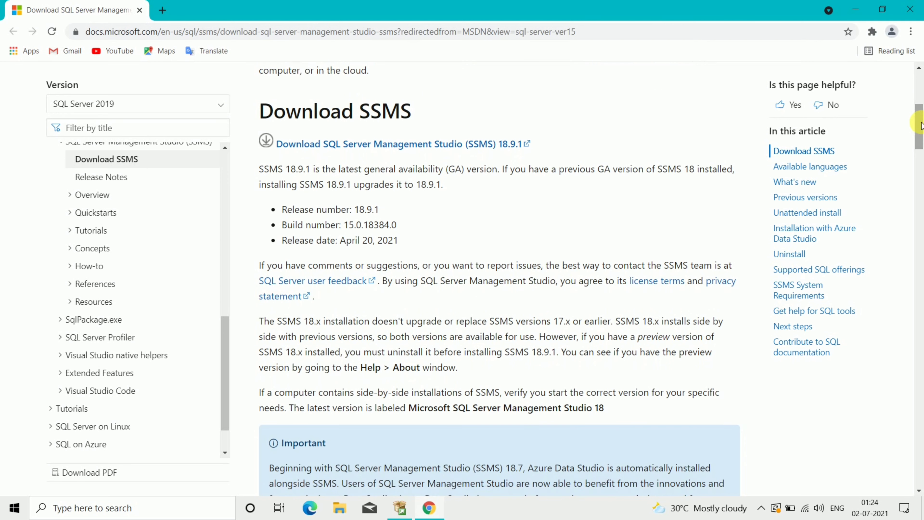
left_click(479, 146)
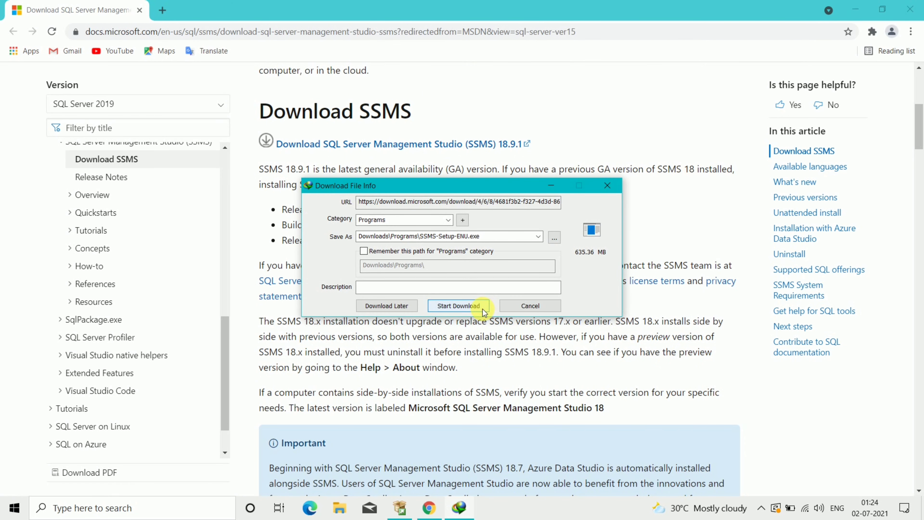
left_click(460, 306)
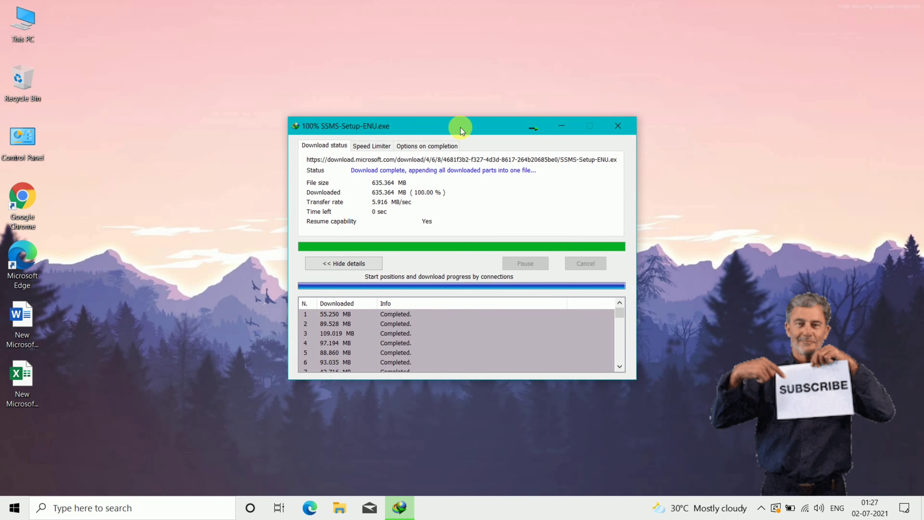
Run the downloaded SSMS-Setup-ENU.exe installer and close its setup window without restarting the computer from it.
left_click(378, 294)
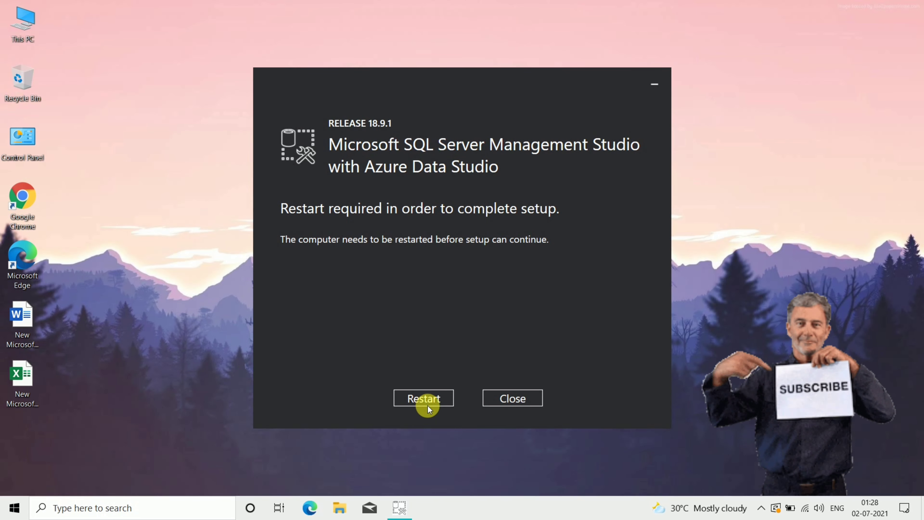
left_click(524, 399)
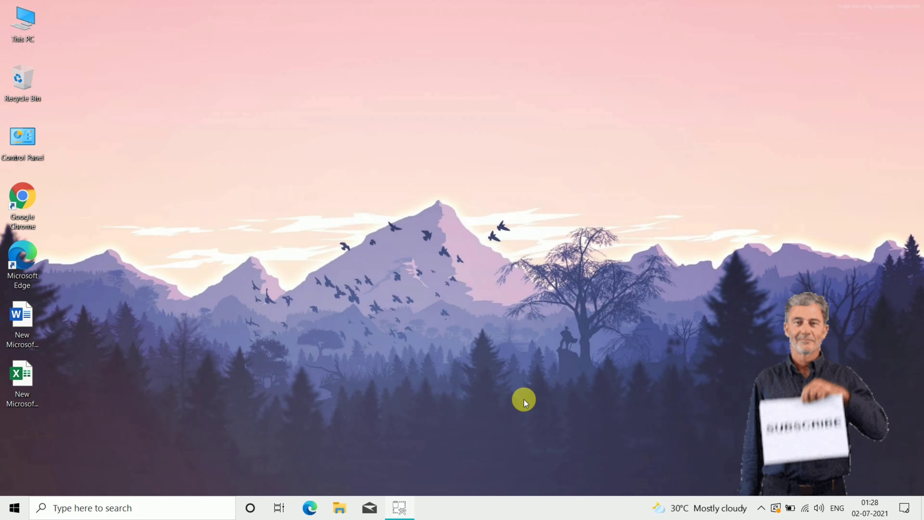